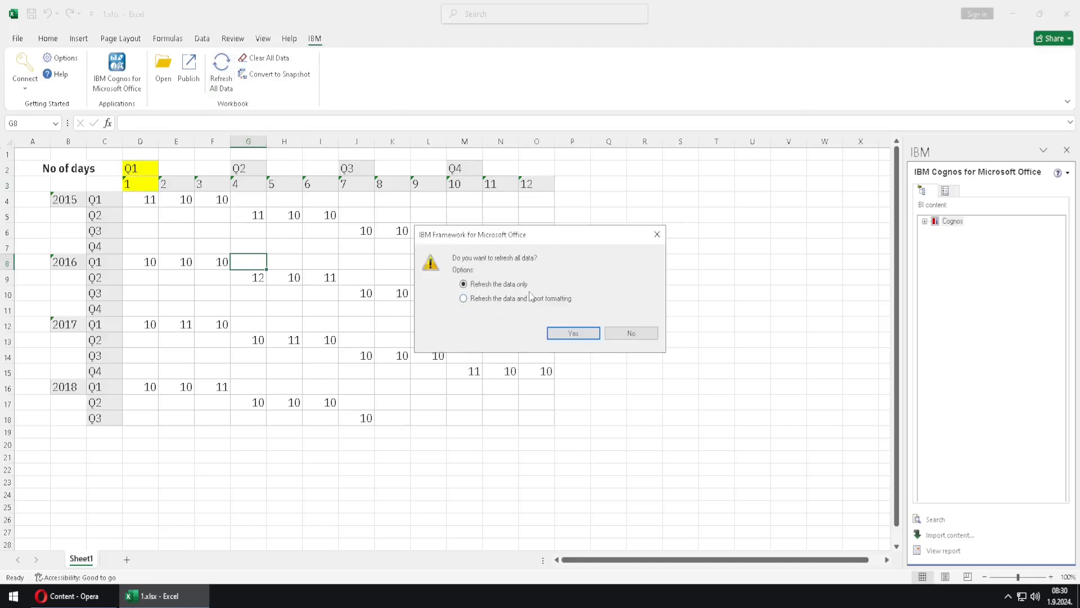
- Refresh all report data once with data only and once with both the data and the report formatting
{"action": "left_click", "coordinate": [590, 333]}
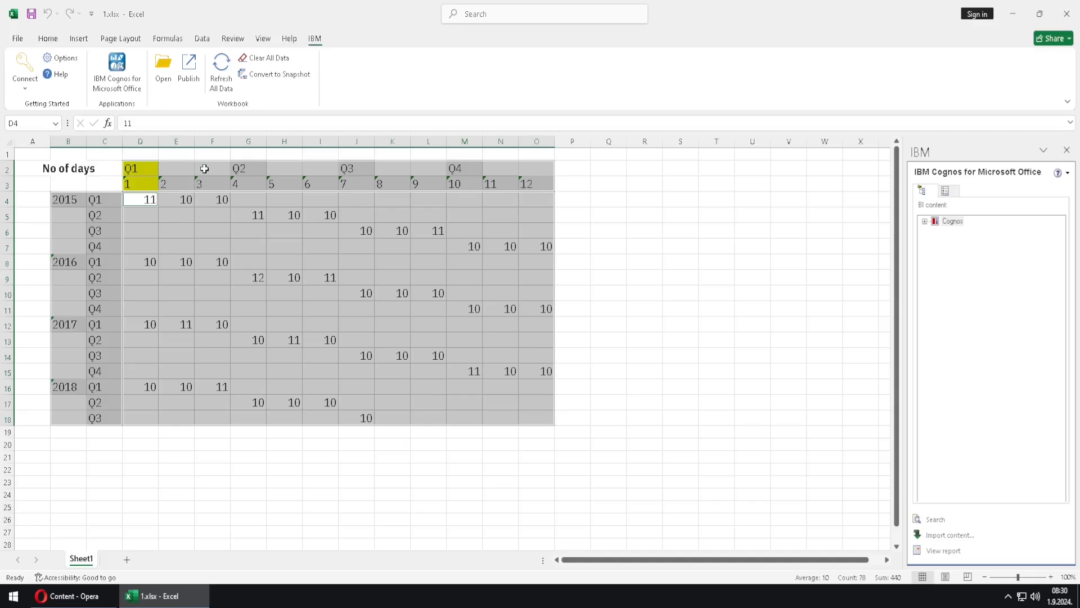
{"action": "left_click", "coordinate": [223, 82]}
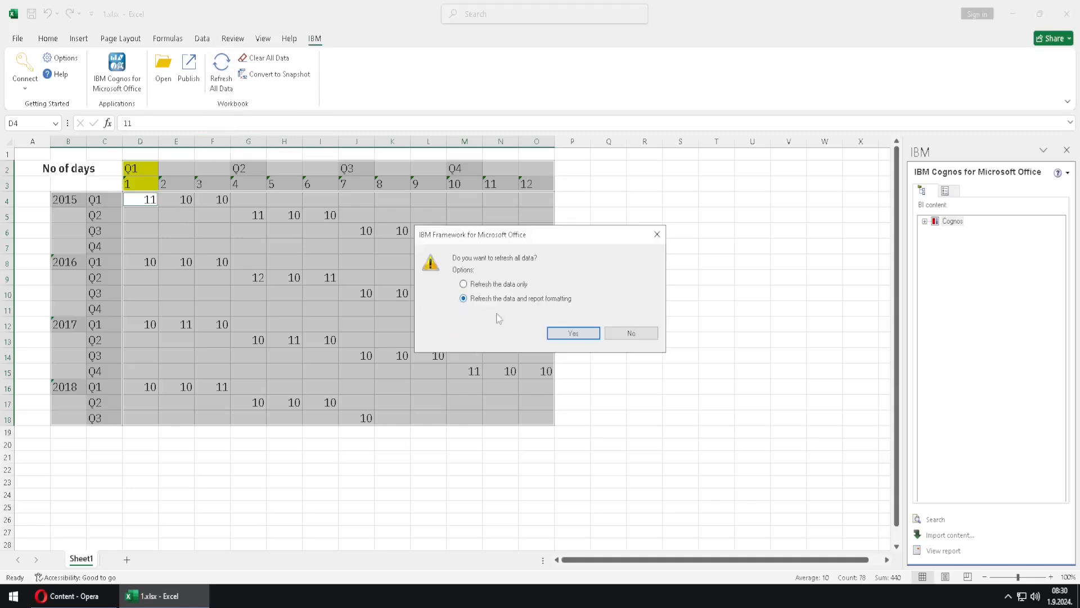
{"action": "left_click", "coordinate": [586, 336]}
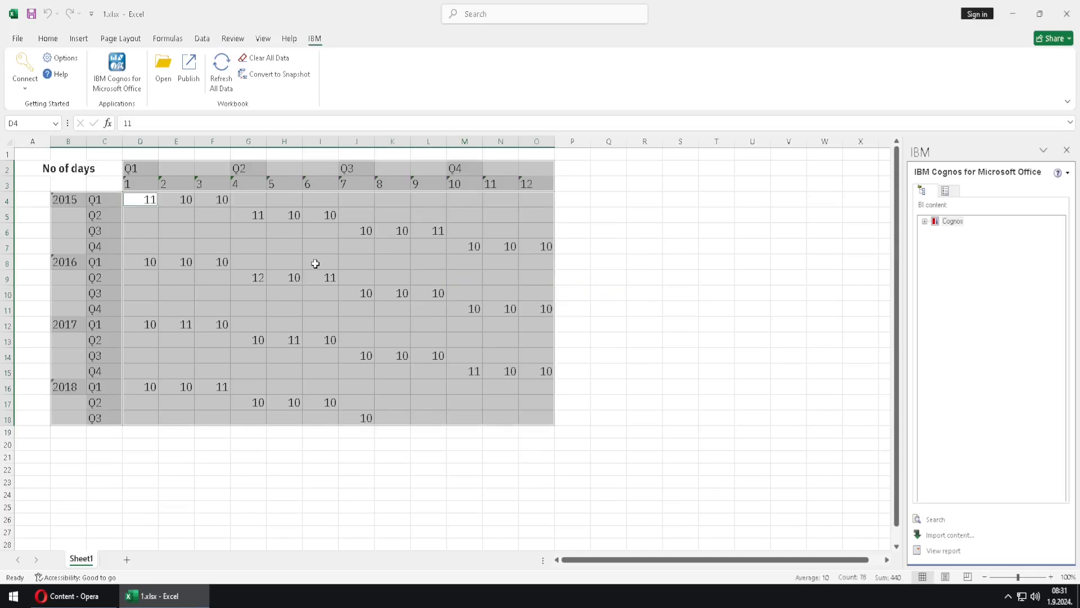
{"action": "left_click", "coordinate": [212, 231]}
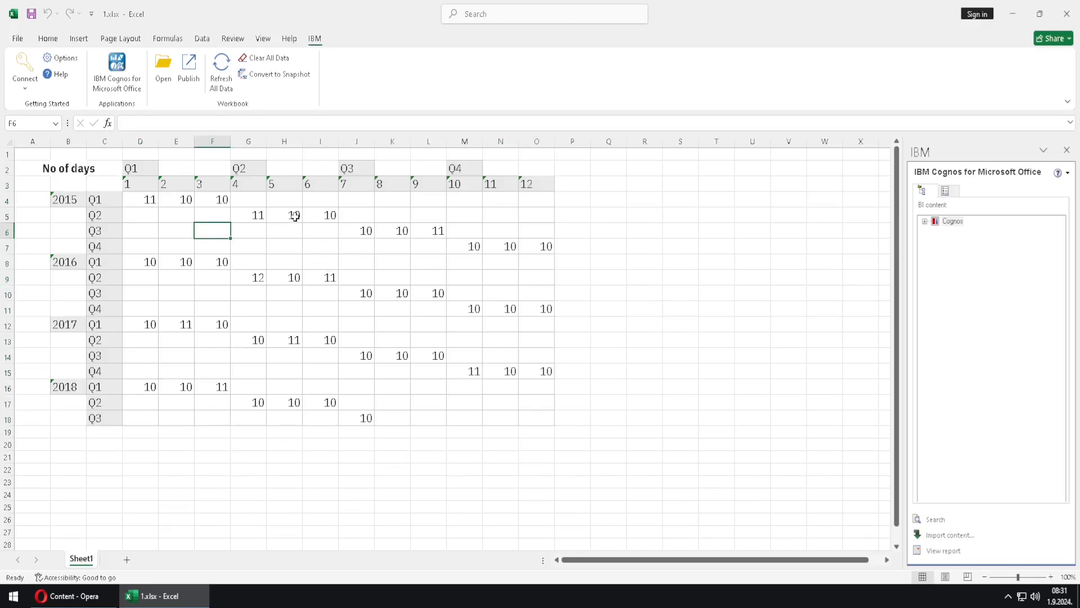
- Clear all report data from the workbook and bring it back with a data-only refresh
{"action": "left_click", "coordinate": [275, 60]}
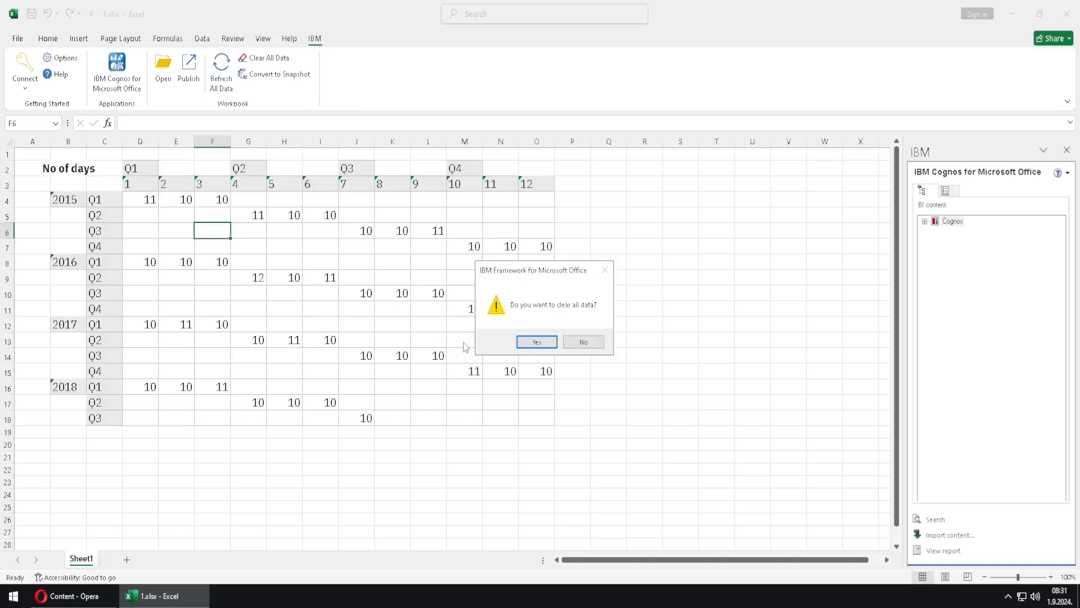
{"action": "left_click", "coordinate": [536, 342]}
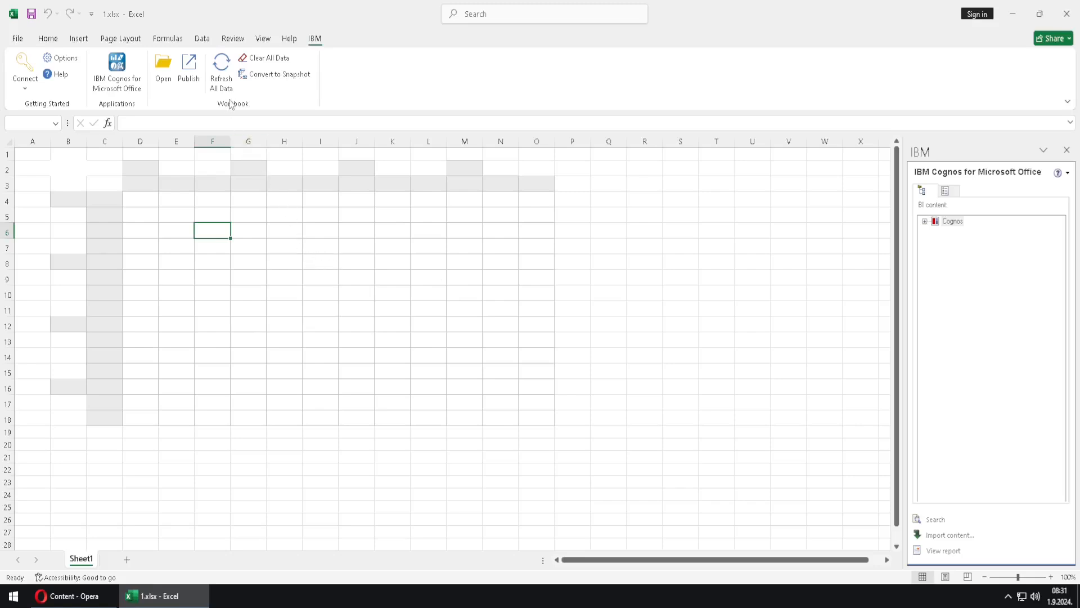
{"action": "left_click", "coordinate": [227, 78]}
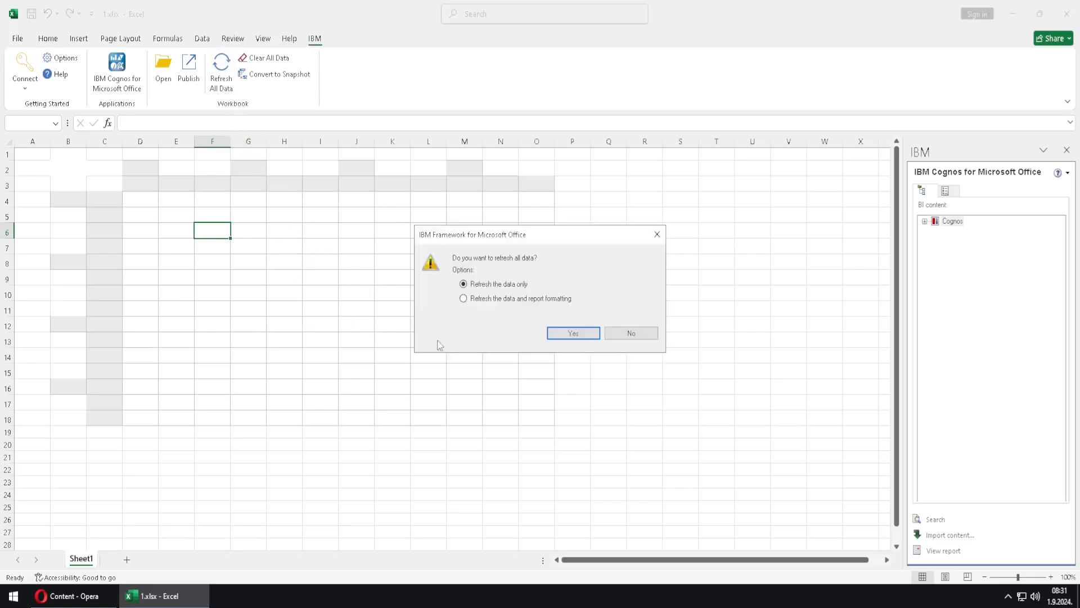
{"action": "left_click", "coordinate": [572, 334]}
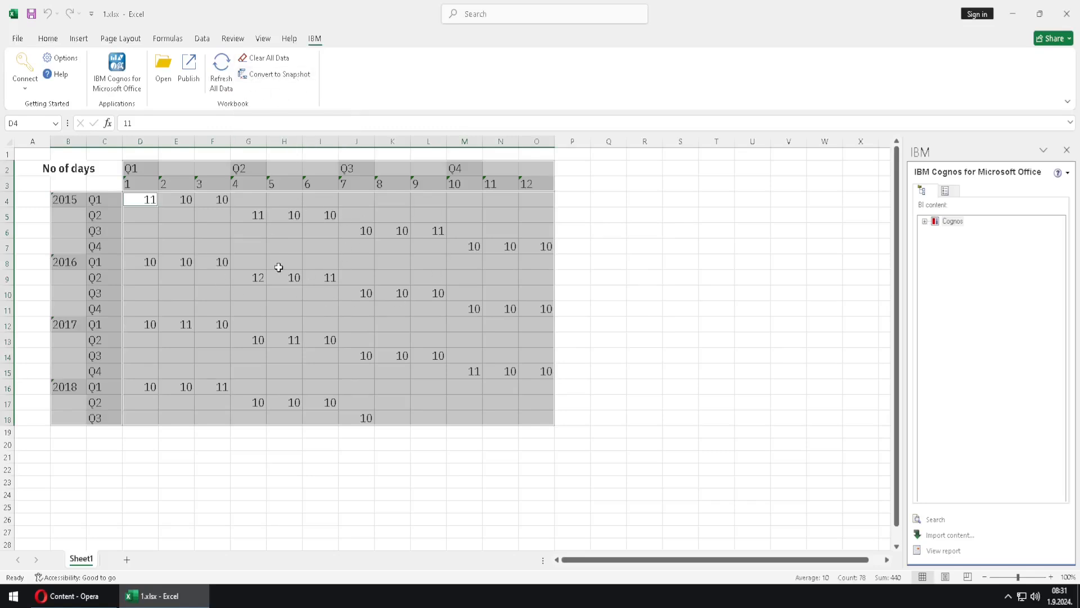
- Convert the workbook to a snapshot, removing all its associations to the Cognos server
{"action": "left_click", "coordinate": [280, 75]}
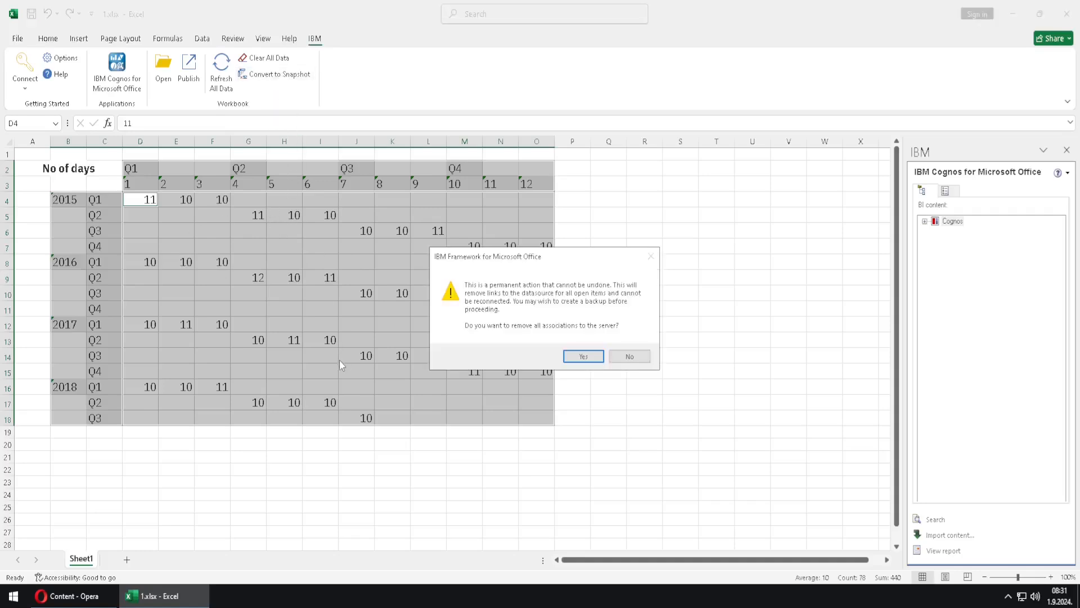
{"action": "left_click", "coordinate": [584, 357]}
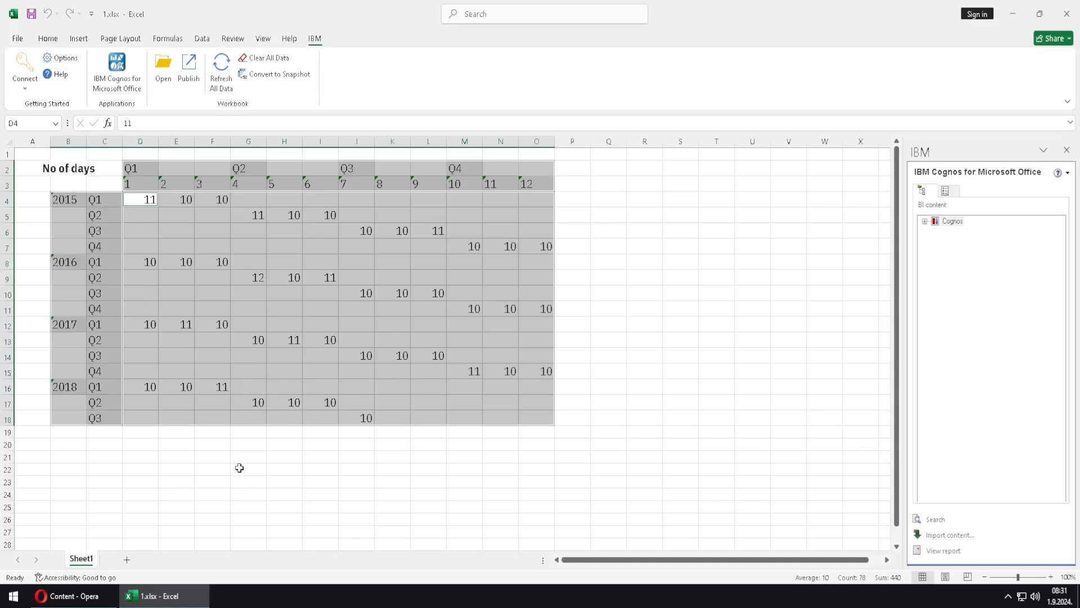
- Clear the 2018 figures in D16:K18 and try to refresh all data with the data-only option
{"action": "left_click_drag", "start_coordinate": [149, 387], "coordinate": [394, 419]}
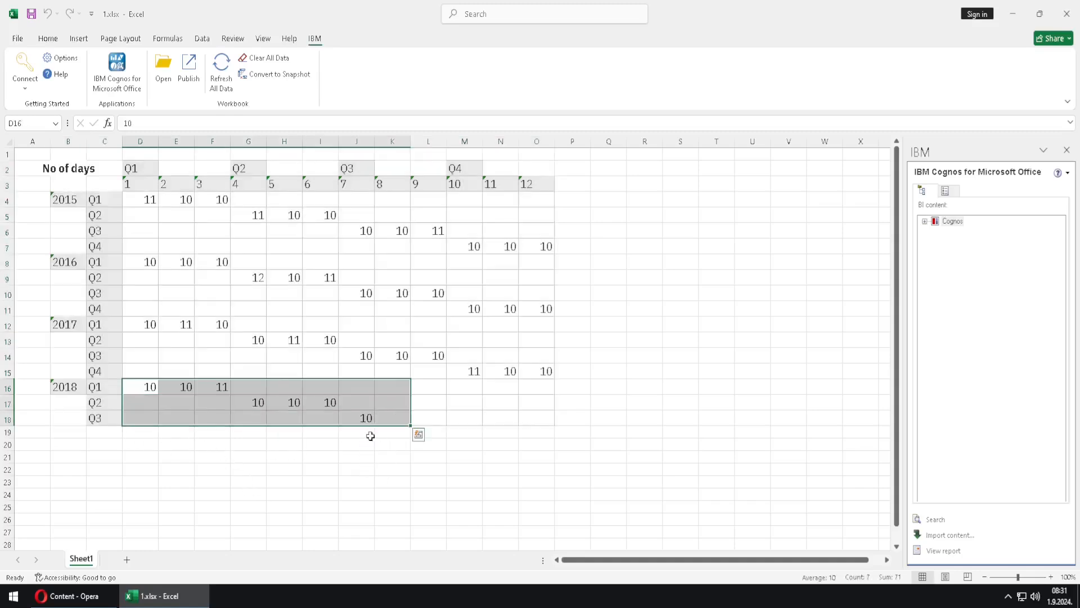
{"action": "key", "text": "Delete"}
{"action": "left_click", "coordinate": [269, 458]}
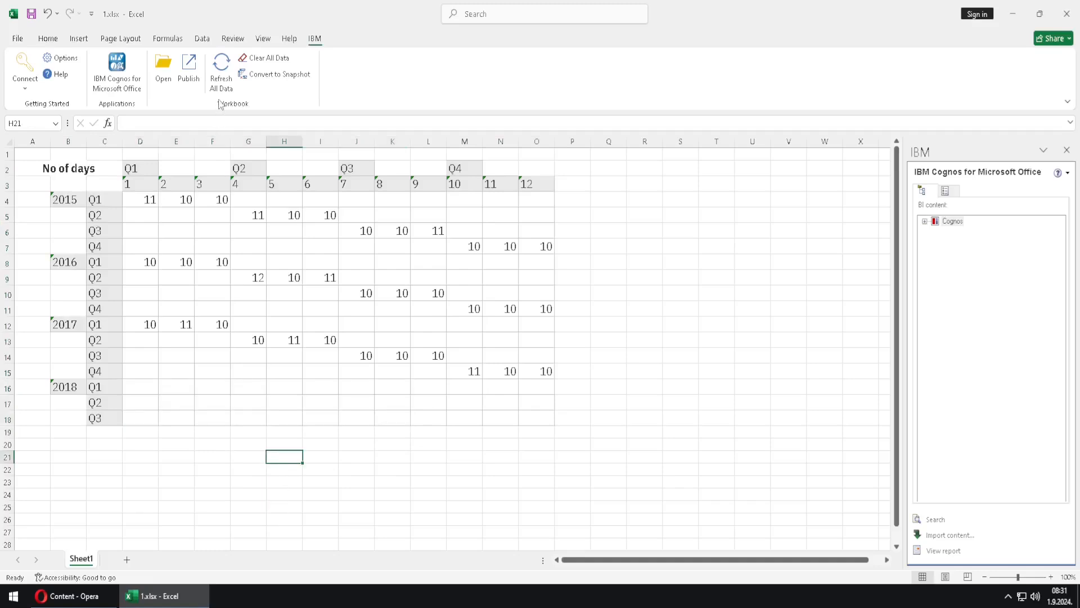
{"action": "left_click", "coordinate": [221, 79]}
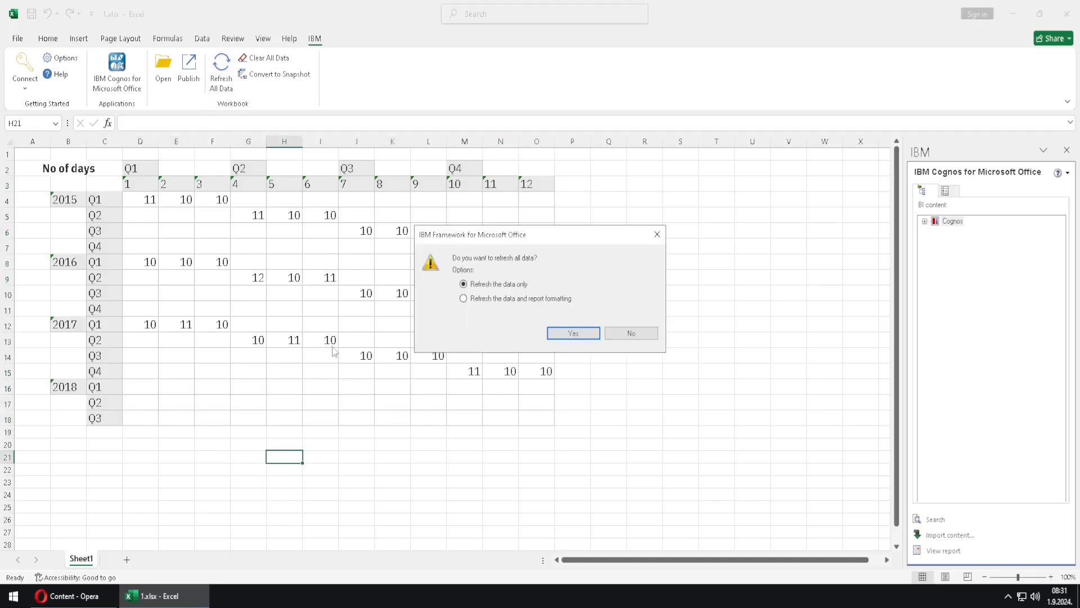
{"action": "left_click", "coordinate": [577, 334]}
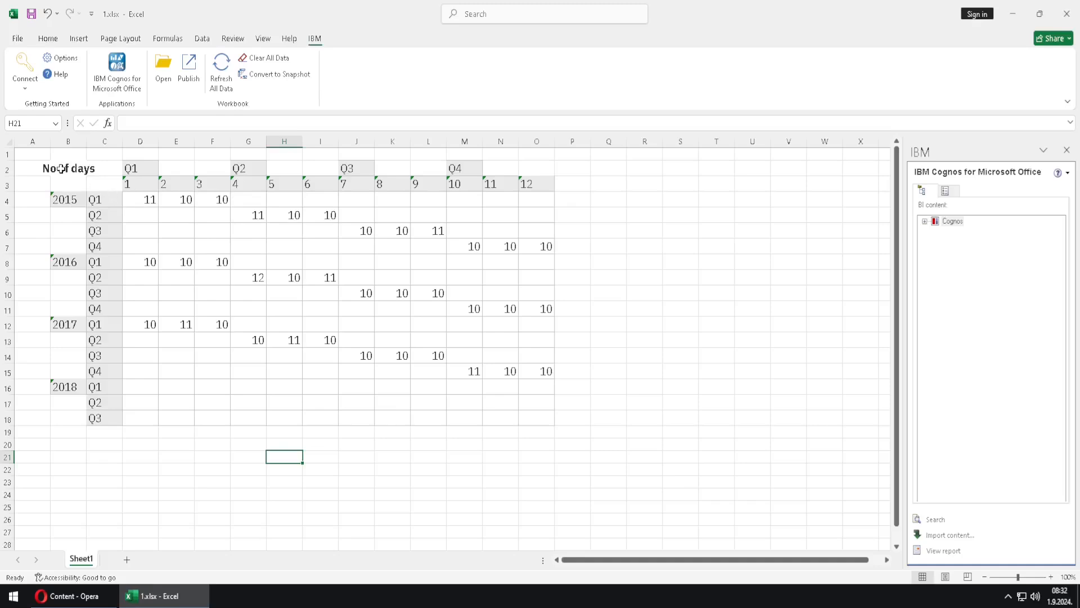
- Delete all four Crosstab defined names left in the workbook
{"action": "mouse_move", "coordinate": [60, 169]}
{"action": "left_mouse_down"}
{"action": "mouse_move", "coordinate": [516, 403]}
{"action": "mouse_move", "coordinate": [534, 428]}
{"action": "mouse_move", "coordinate": [176, 256]}
{"action": "mouse_move", "coordinate": [55, 168]}
{"action": "left_mouse_up"}
{"action": "left_click", "coordinate": [534, 427]}
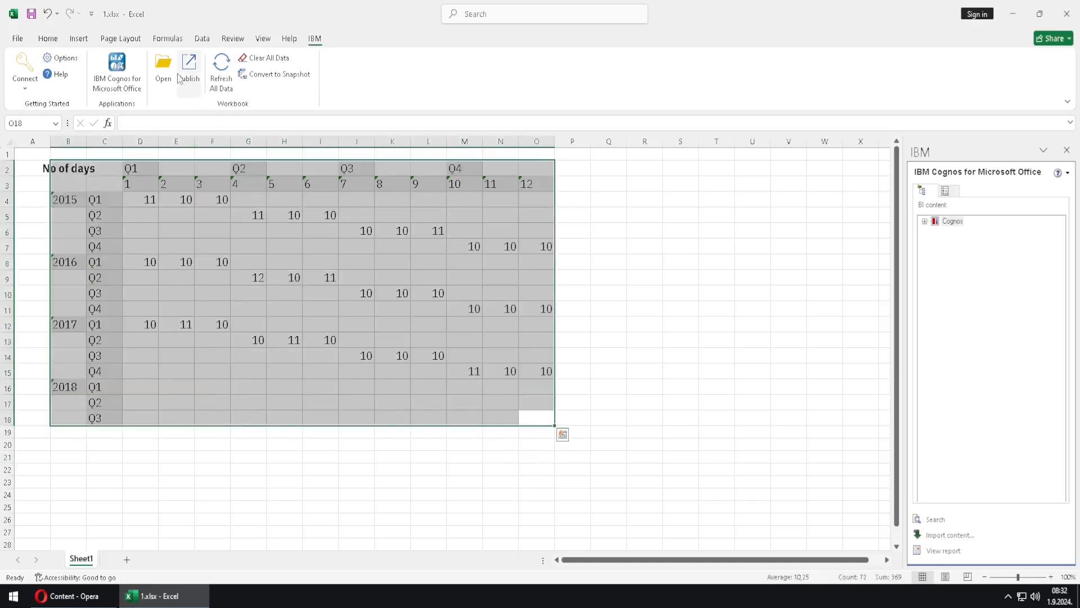
{"action": "left_click", "coordinate": [168, 39]}
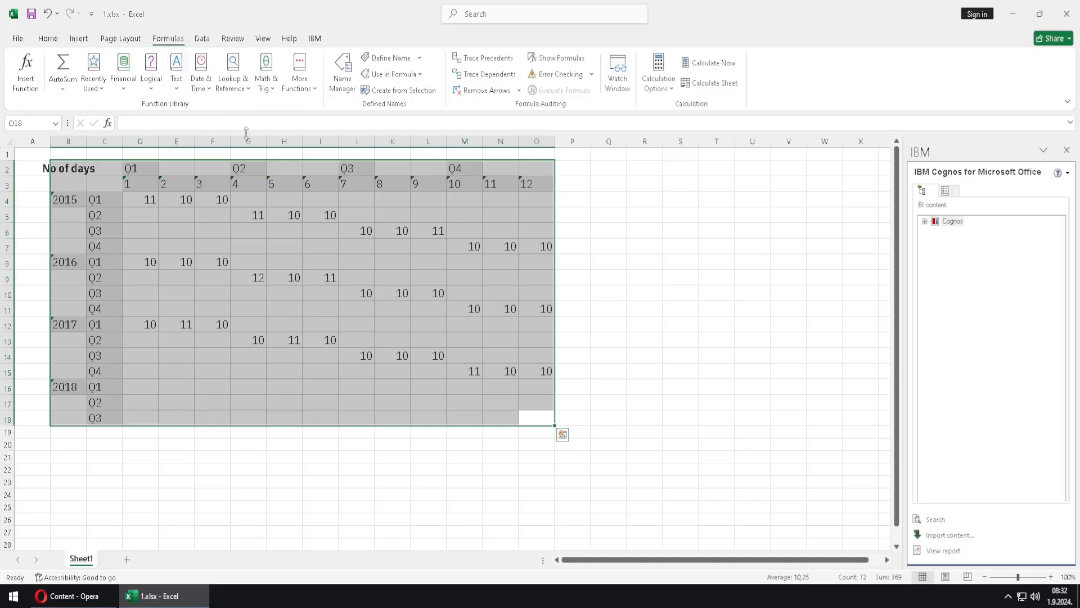
{"action": "left_click", "coordinate": [343, 84]}
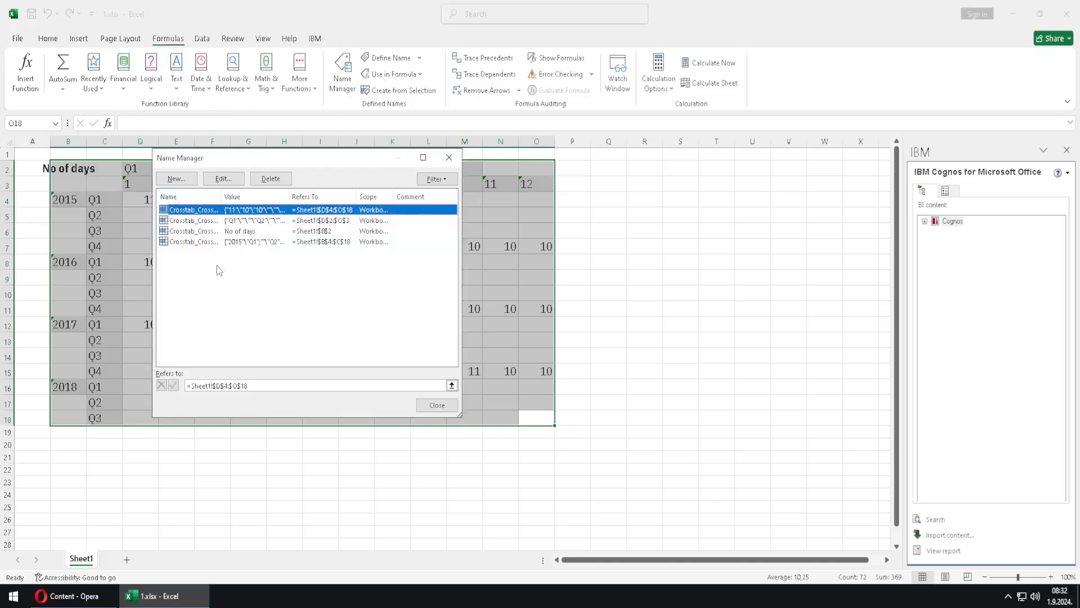
{"action": "left_click", "coordinate": [200, 221], "text": "ctrl"}
{"action": "left_click", "coordinate": [192, 231], "text": "ctrl"}
{"action": "left_click", "coordinate": [195, 242], "text": "ctrl"}
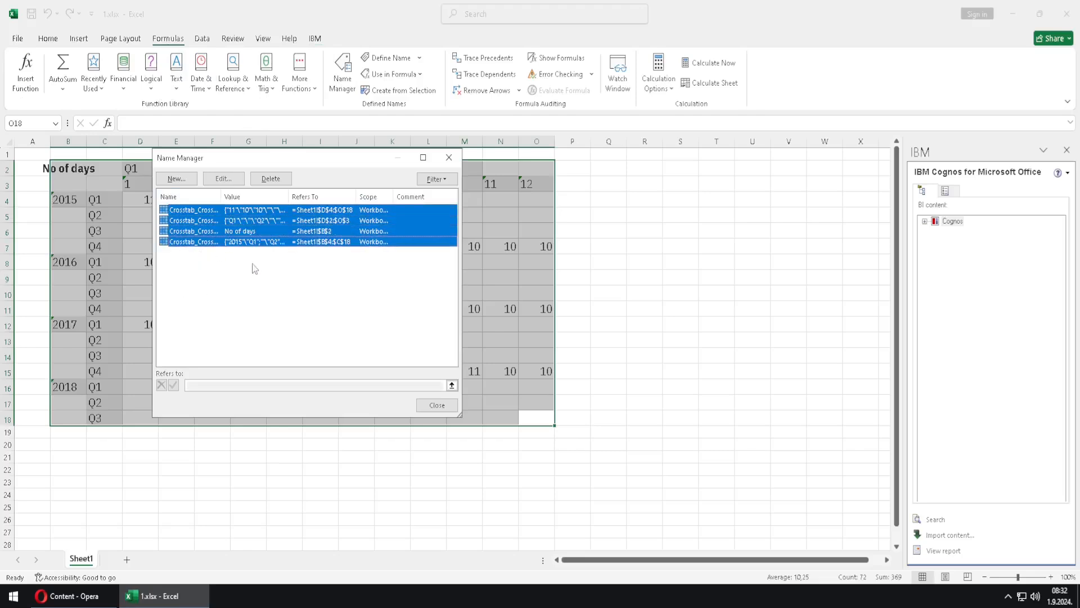
{"action": "left_click", "coordinate": [284, 180]}
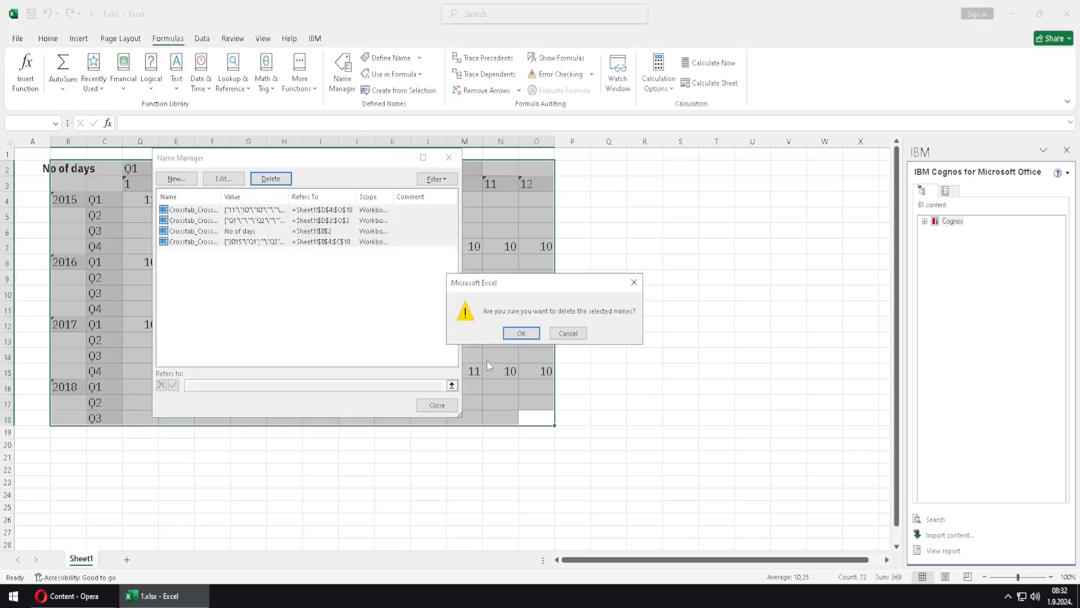
{"action": "left_click", "coordinate": [522, 333]}
{"action": "left_click", "coordinate": [437, 405]}
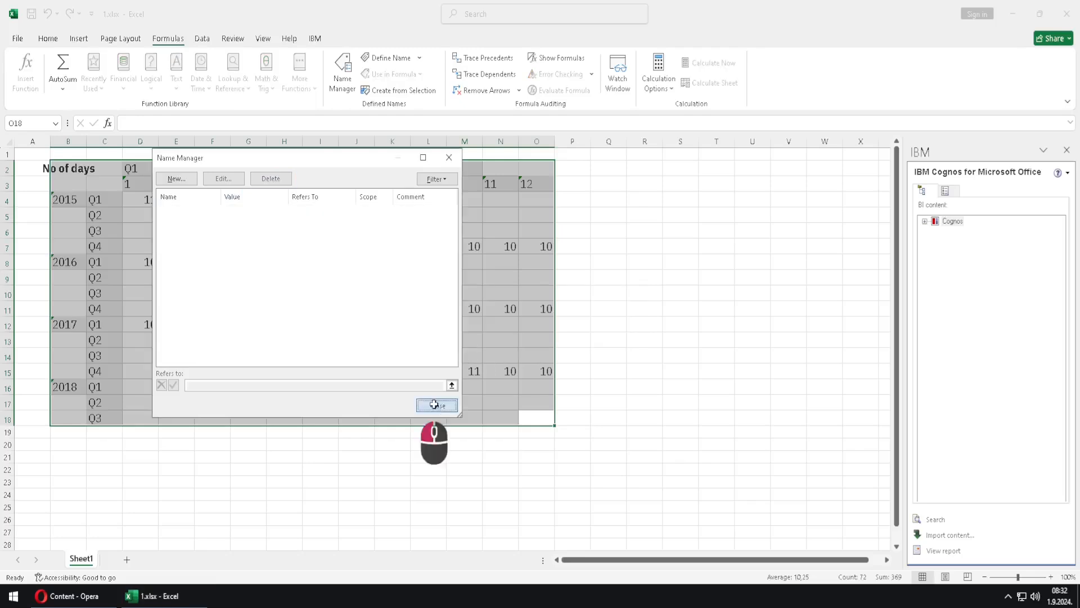
- Delete the three custom cell styles whose names start with _Rid_
{"action": "left_click", "coordinate": [48, 39]}
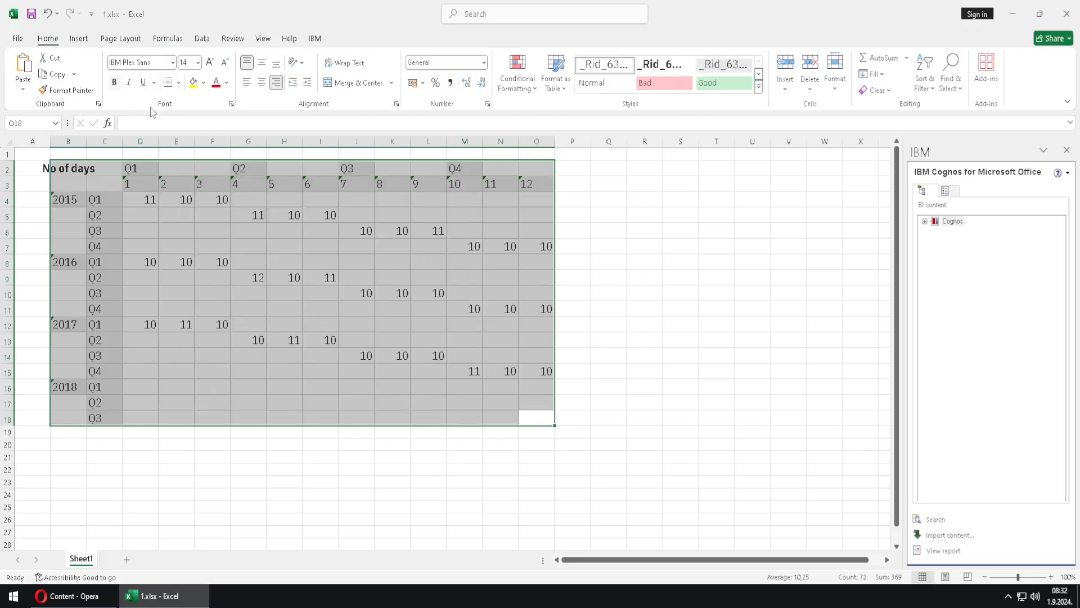
{"action": "left_click", "coordinate": [624, 69]}
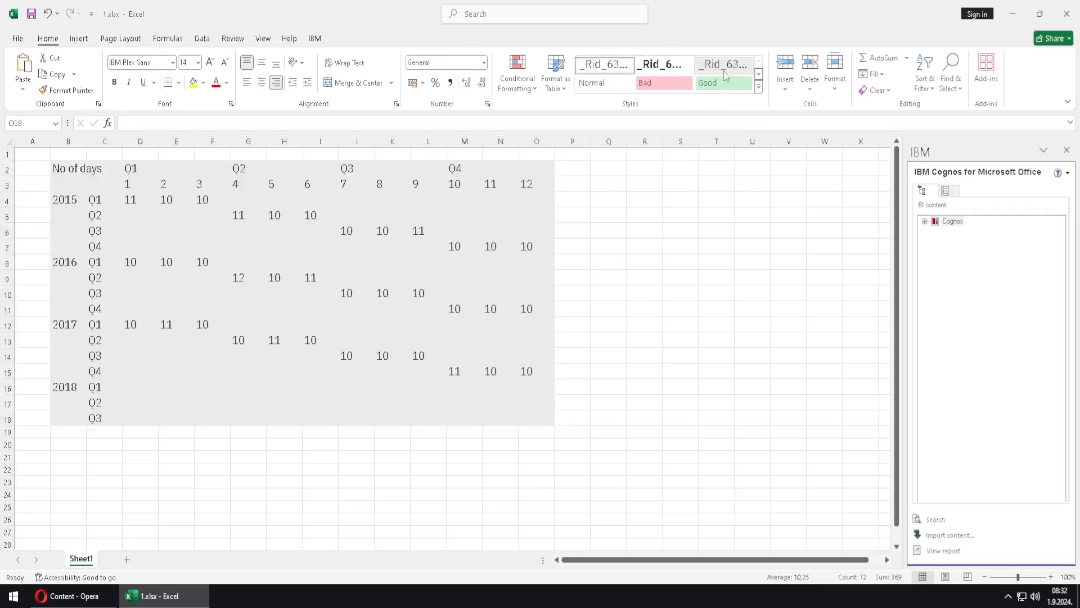
{"action": "right_click", "coordinate": [612, 70]}
{"action": "left_click", "coordinate": [661, 126]}
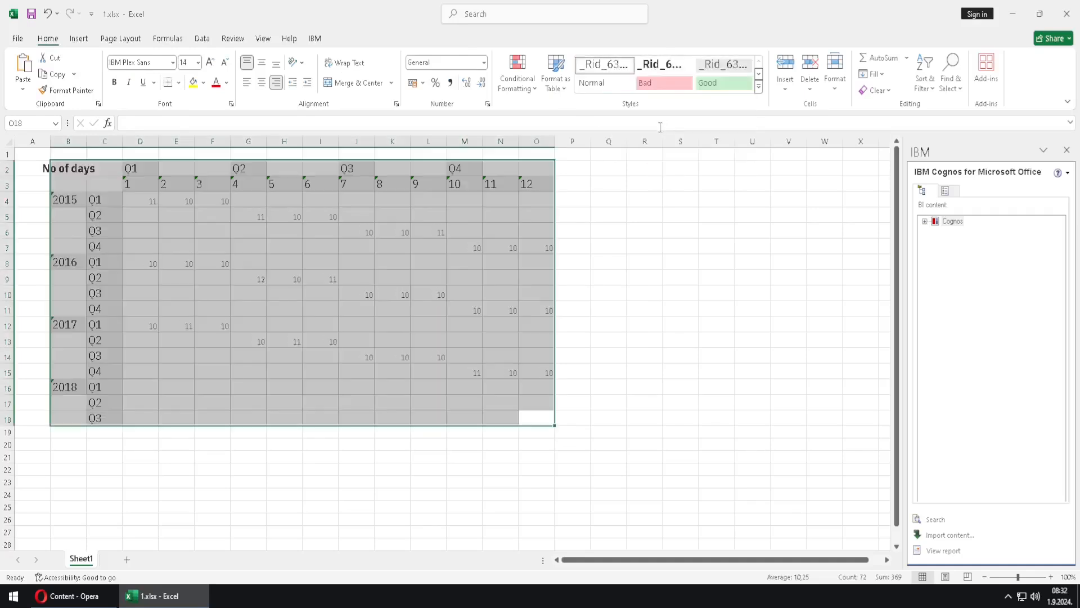
{"action": "right_click", "coordinate": [614, 71]}
{"action": "left_click", "coordinate": [655, 131]}
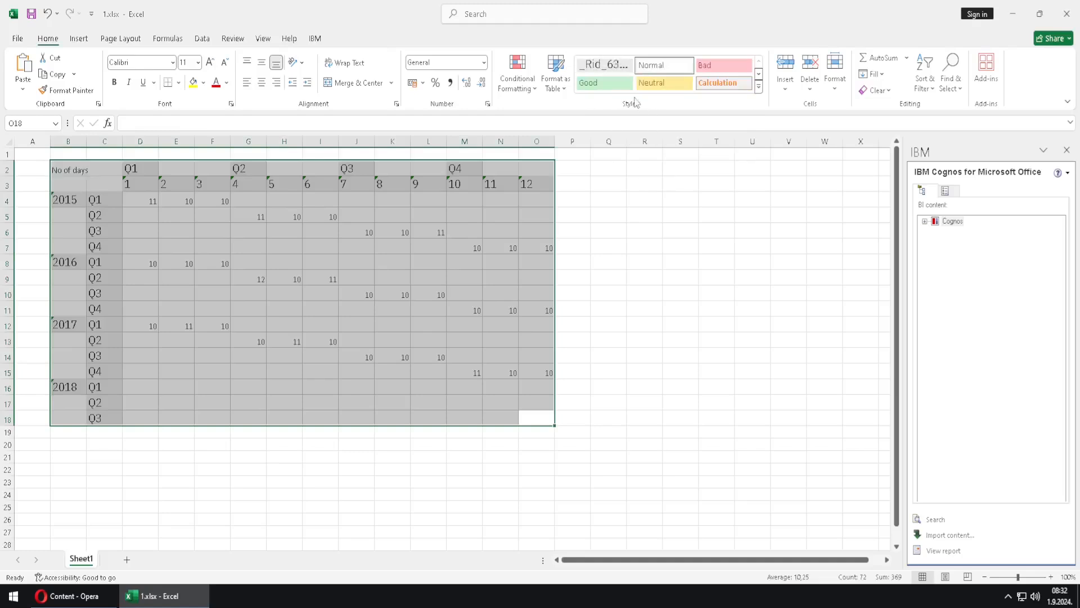
{"action": "right_click", "coordinate": [615, 69]}
{"action": "left_click", "coordinate": [652, 131]}
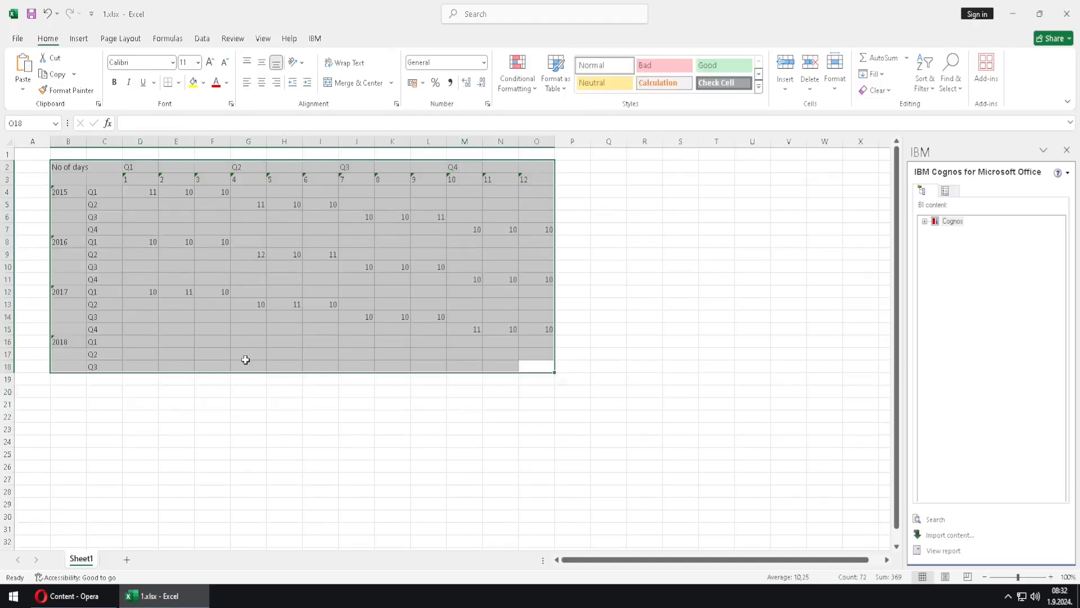
- Delete rows 2 through 18, which hold the remaining crosstab table
{"action": "left_click", "coordinate": [189, 440]}
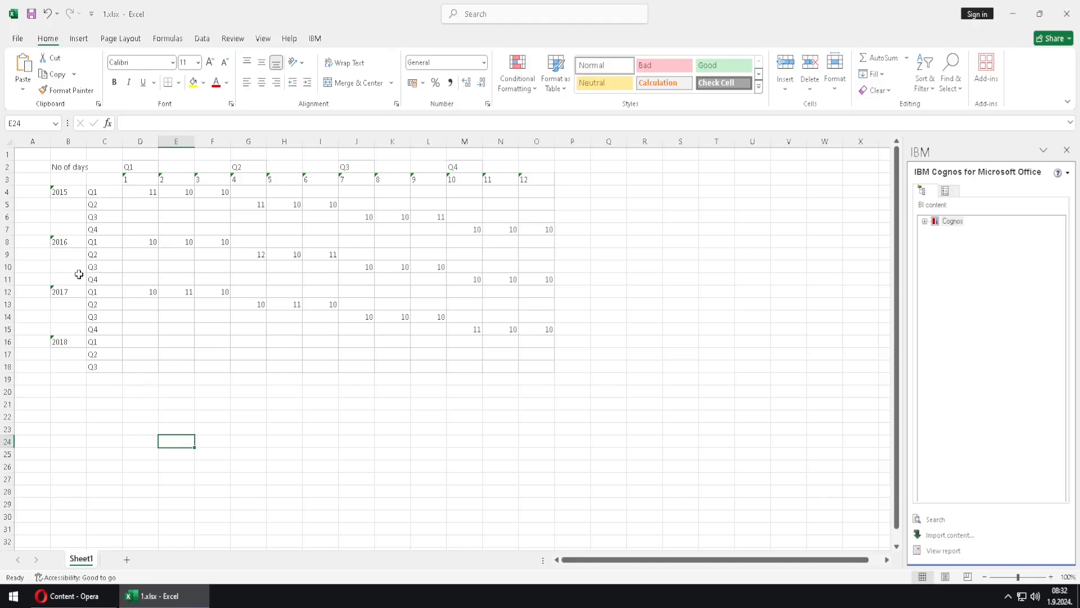
{"action": "left_click_drag", "start_coordinate": [5, 166], "coordinate": [7, 366]}
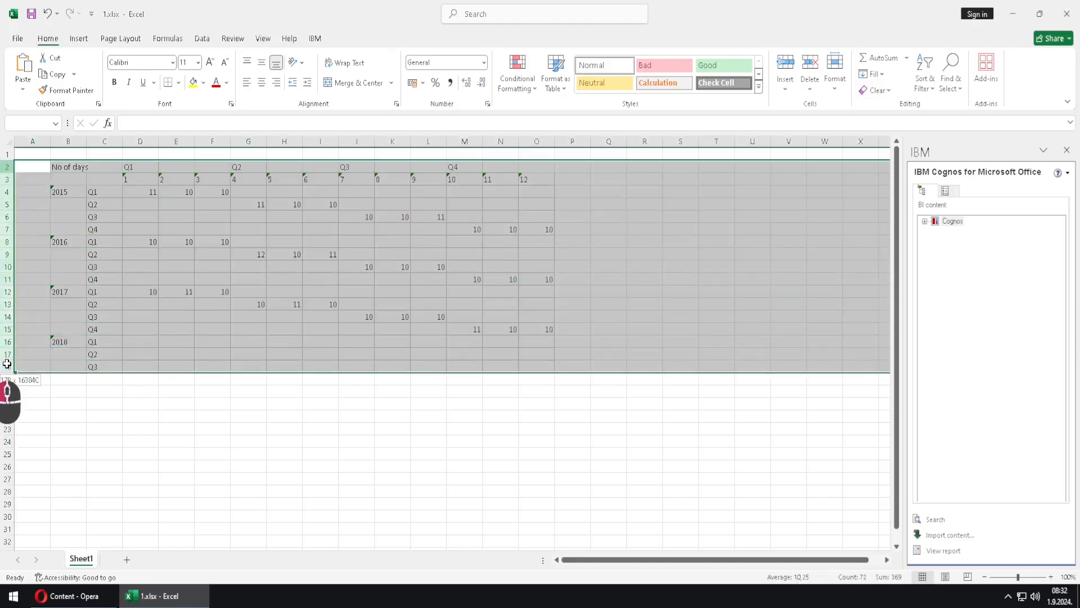
{"action": "key", "text": "Delete"}
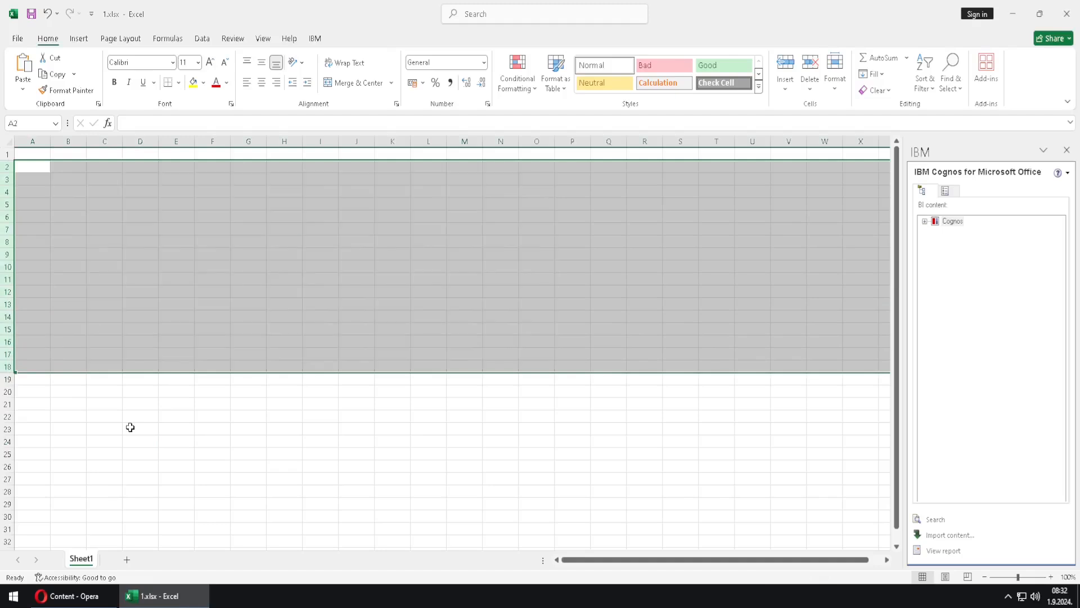
- Import the Crosstab report from My Folders in the Cognos content into the sheet at cell B2
{"action": "left_click", "coordinate": [76, 169]}
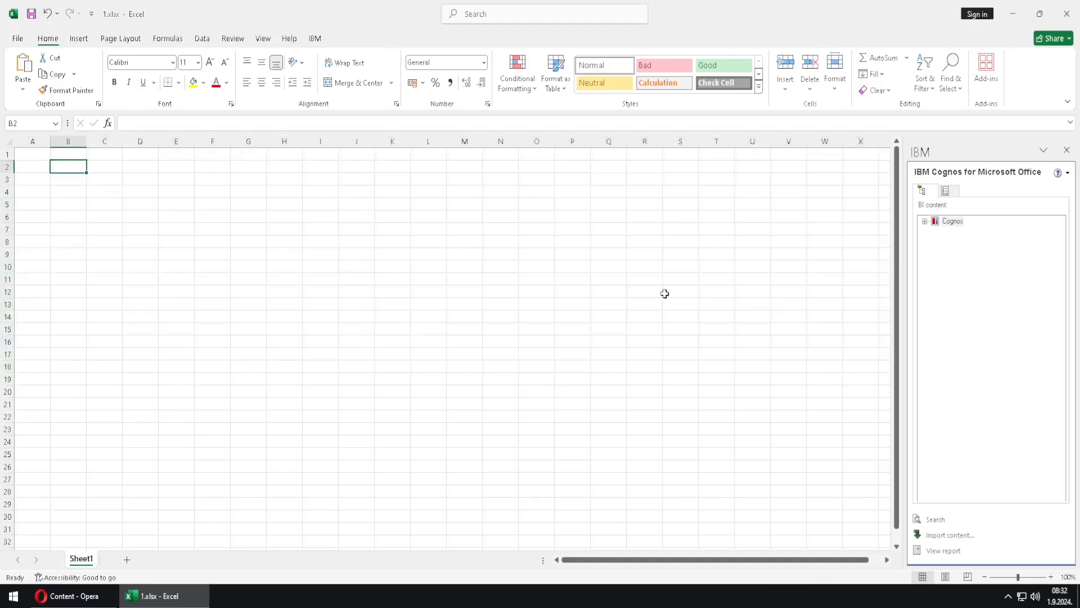
{"action": "left_click", "coordinate": [925, 222]}
{"action": "left_click", "coordinate": [935, 241]}
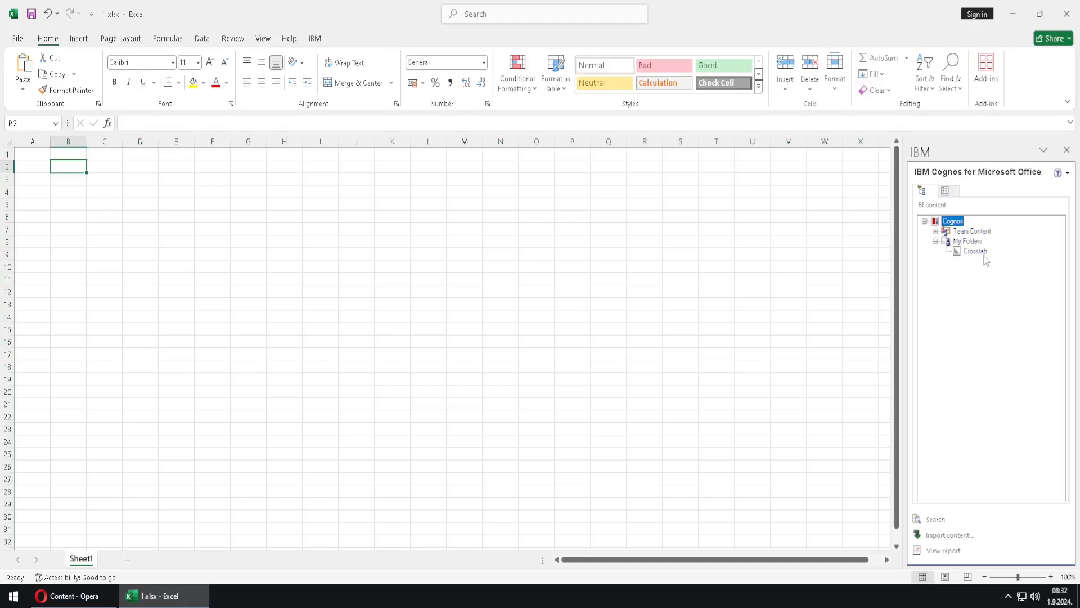
{"action": "double_click", "coordinate": [975, 252]}
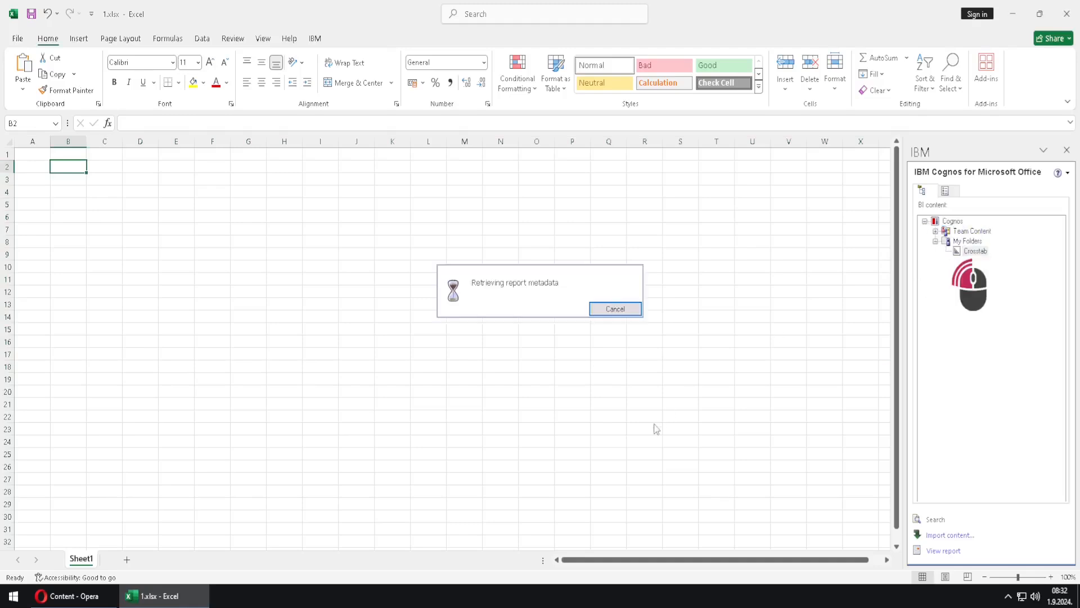
{"action": "left_click", "coordinate": [581, 462]}
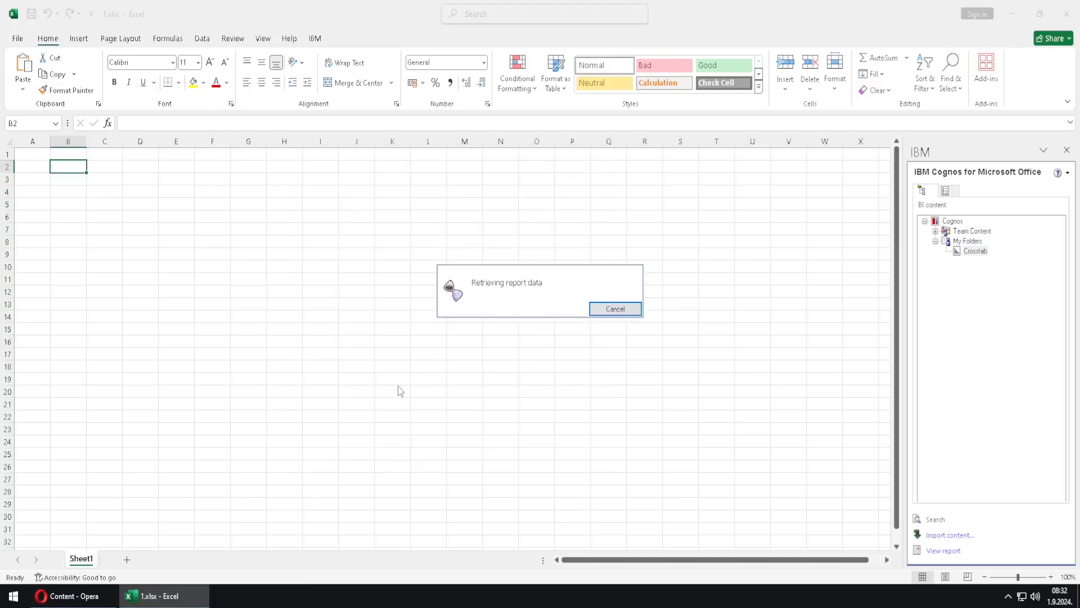
{"action": "left_click", "coordinate": [716, 266]}
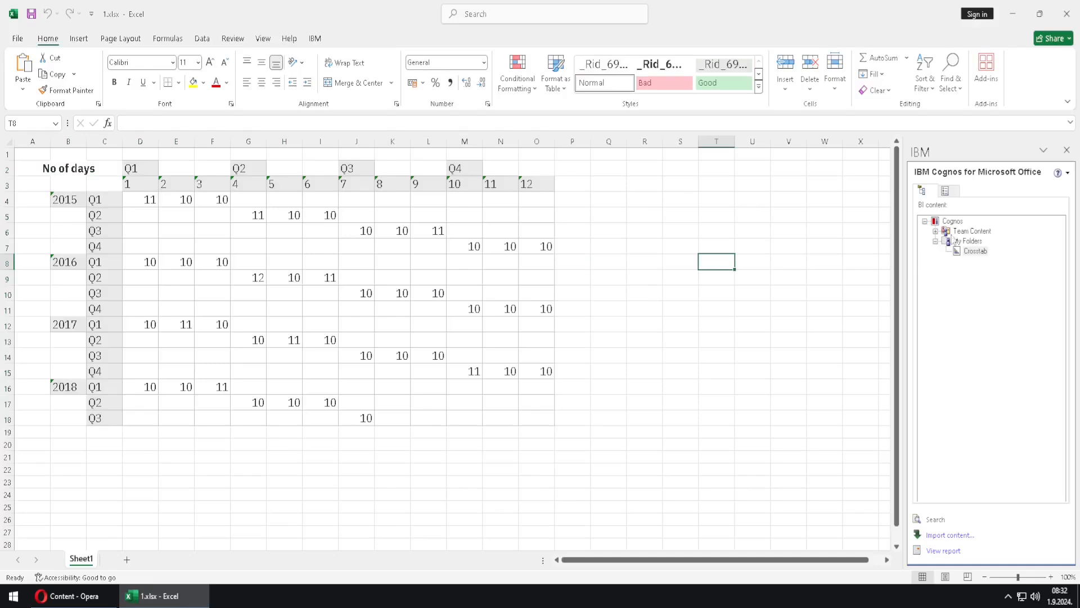
- View the imported Crosstab report in Cognos Viewer, enlarge the viewer window to show more of the table, and close it
{"action": "left_click", "coordinate": [950, 193]}
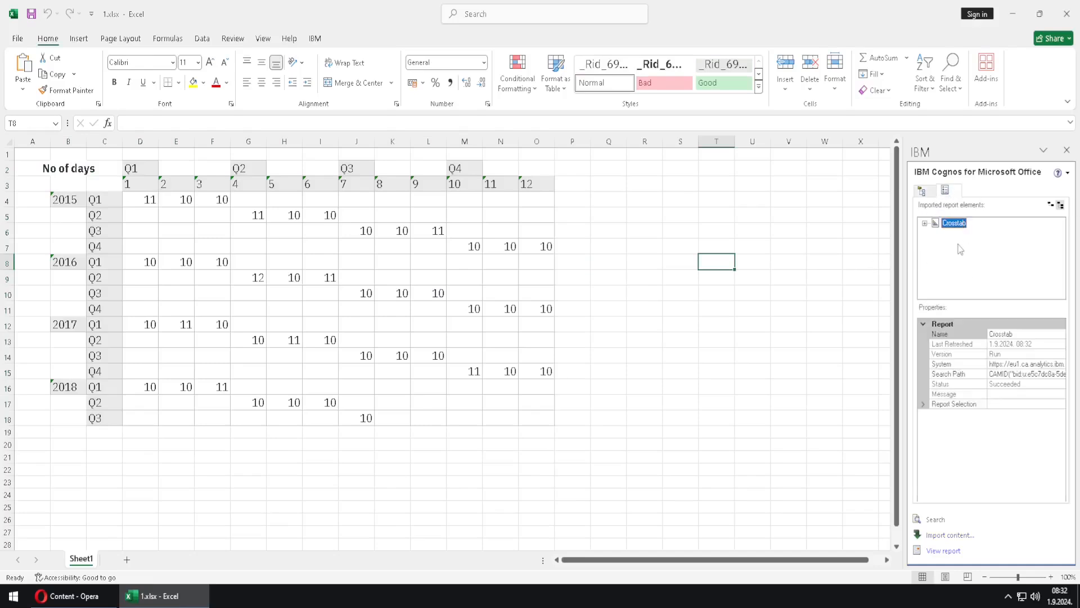
{"action": "right_click", "coordinate": [955, 227]}
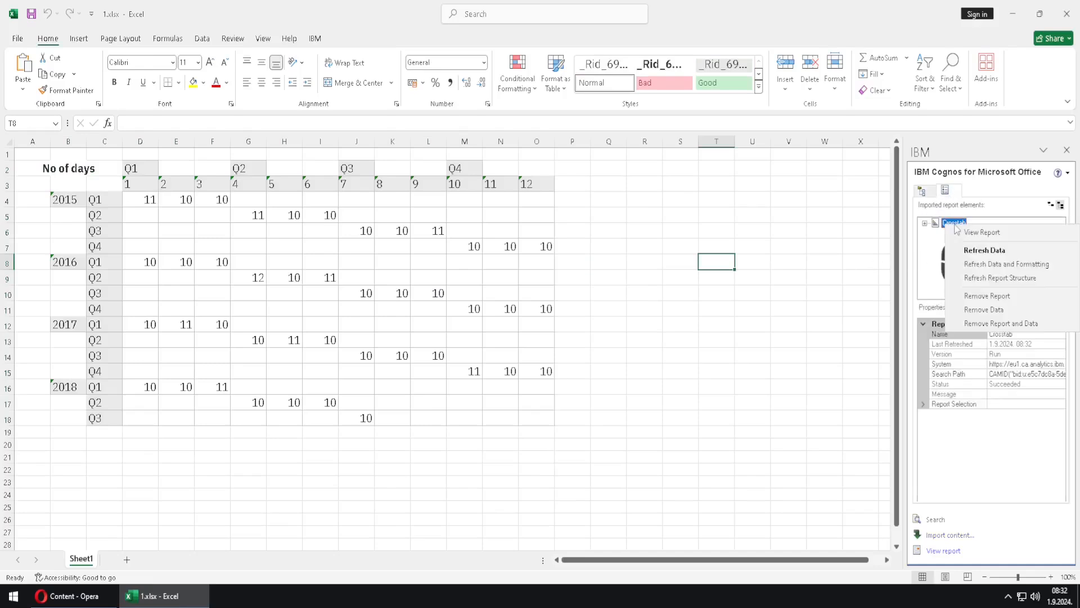
{"action": "left_click", "coordinate": [1008, 235]}
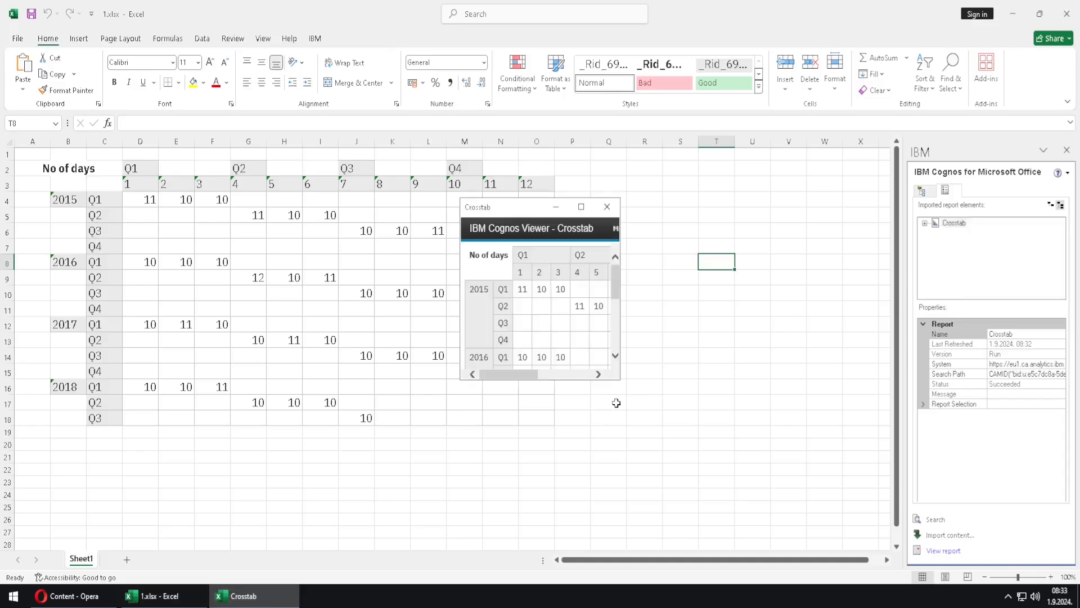
{"action": "left_click_drag", "start_coordinate": [624, 330], "coordinate": [821, 331]}
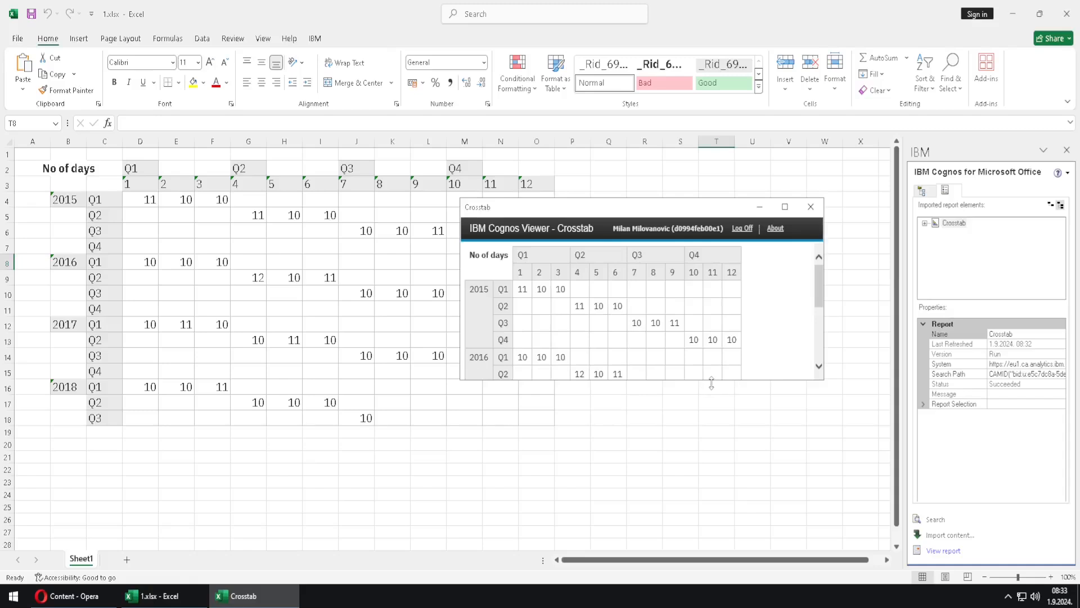
{"action": "left_click_drag", "start_coordinate": [712, 380], "coordinate": [716, 523]}
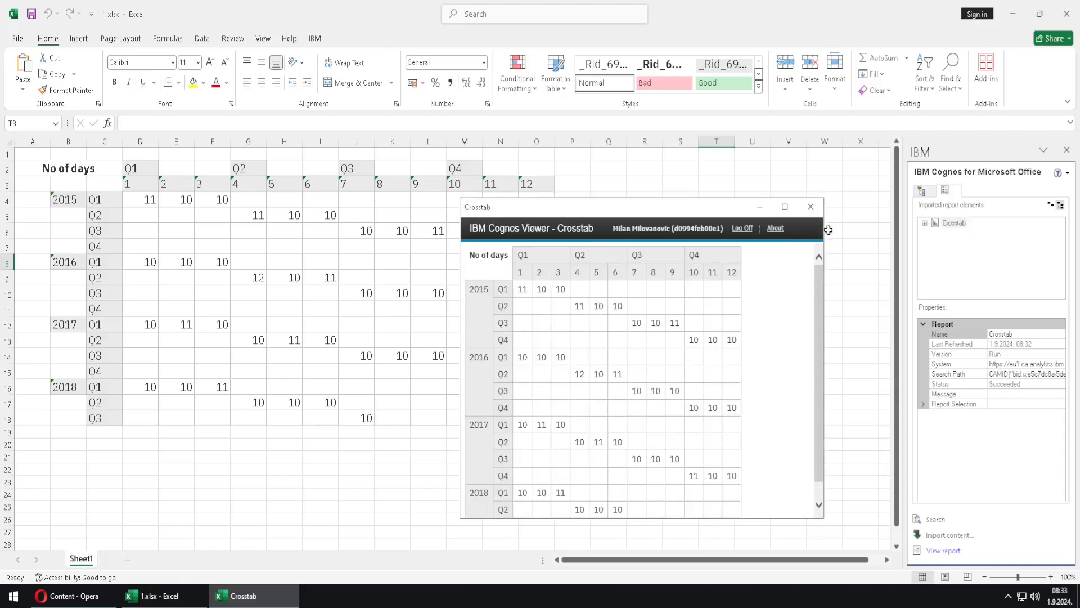
{"action": "left_click", "coordinate": [810, 207]}
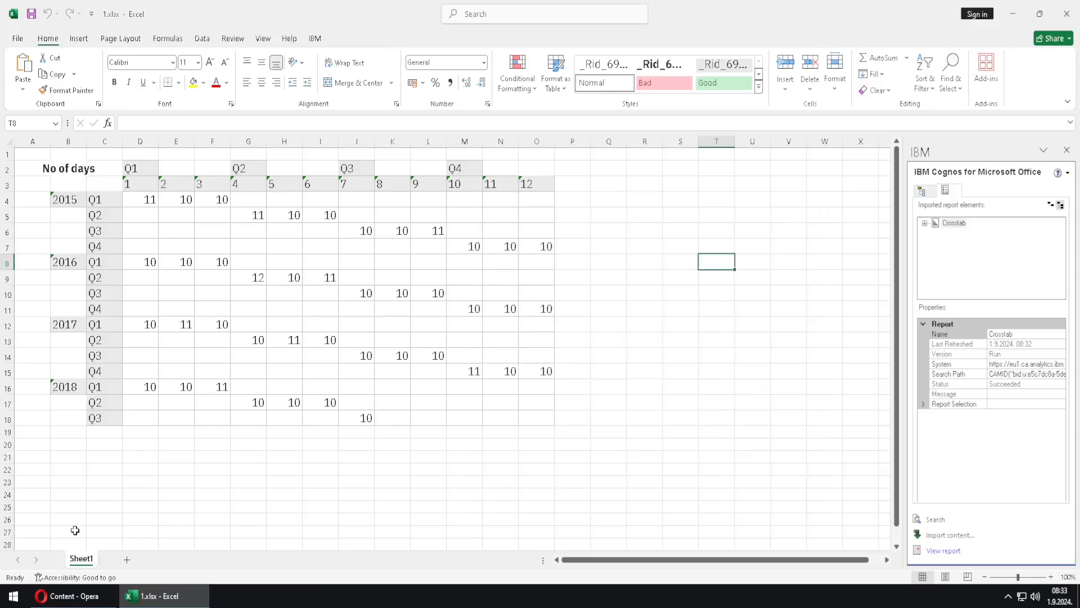
- Switch to Cognos Analytics in Opera and save the Crosstab report's properties with its report format set to Excel
{"action": "left_click", "coordinate": [74, 596]}
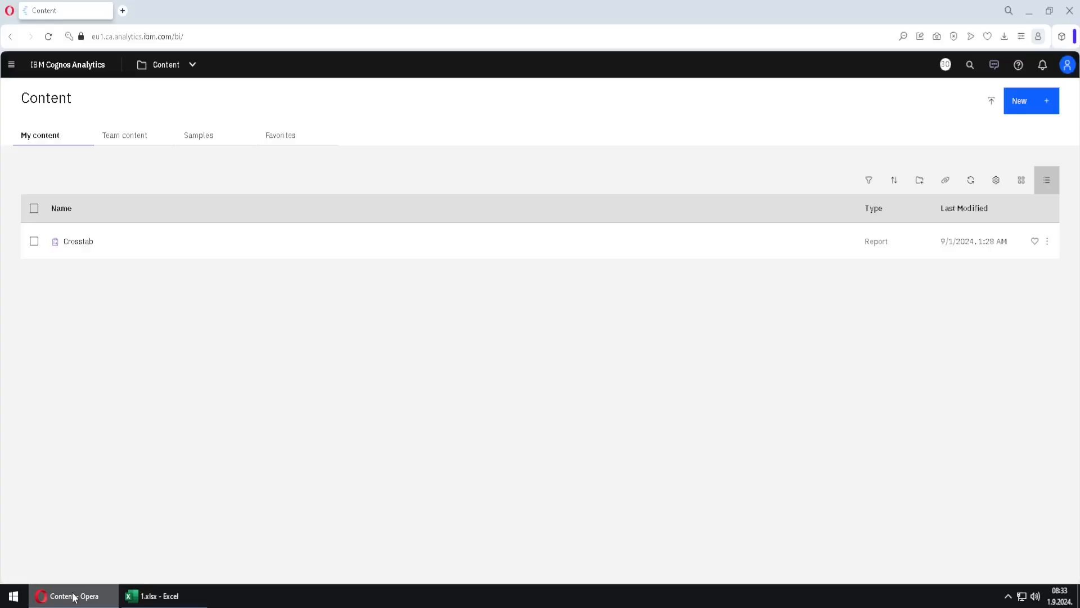
{"action": "left_click", "coordinate": [1046, 241]}
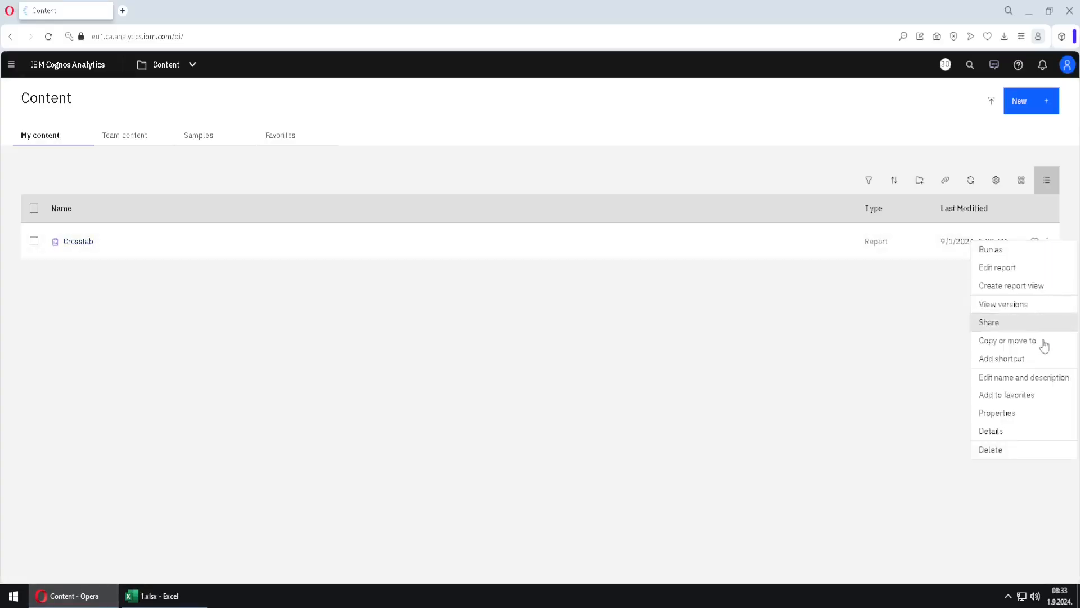
{"action": "left_click", "coordinate": [1020, 415]}
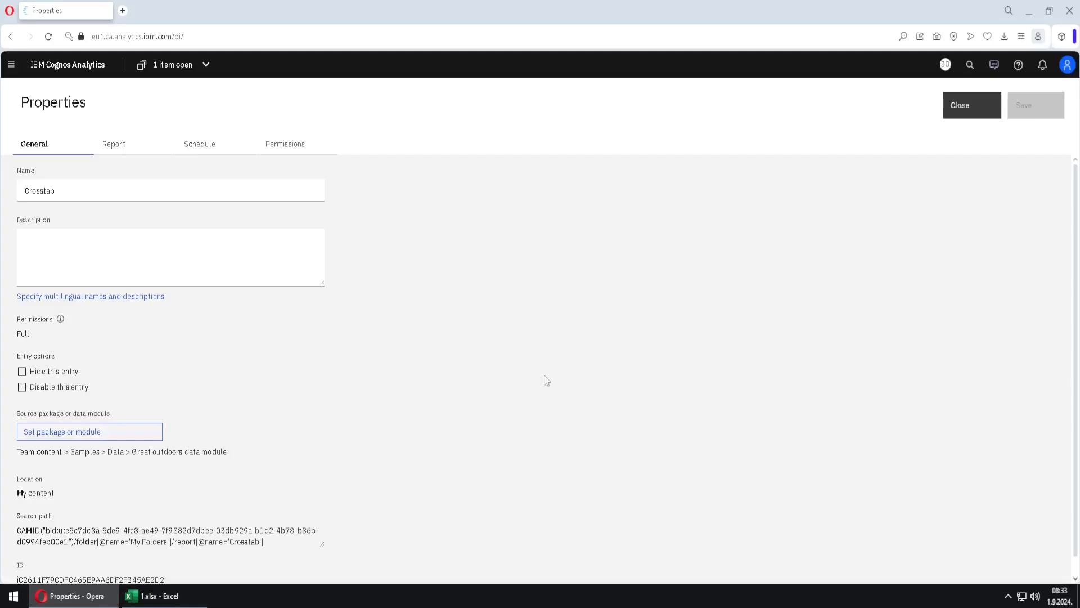
{"action": "left_click", "coordinate": [112, 145]}
{"action": "left_click", "coordinate": [125, 317]}
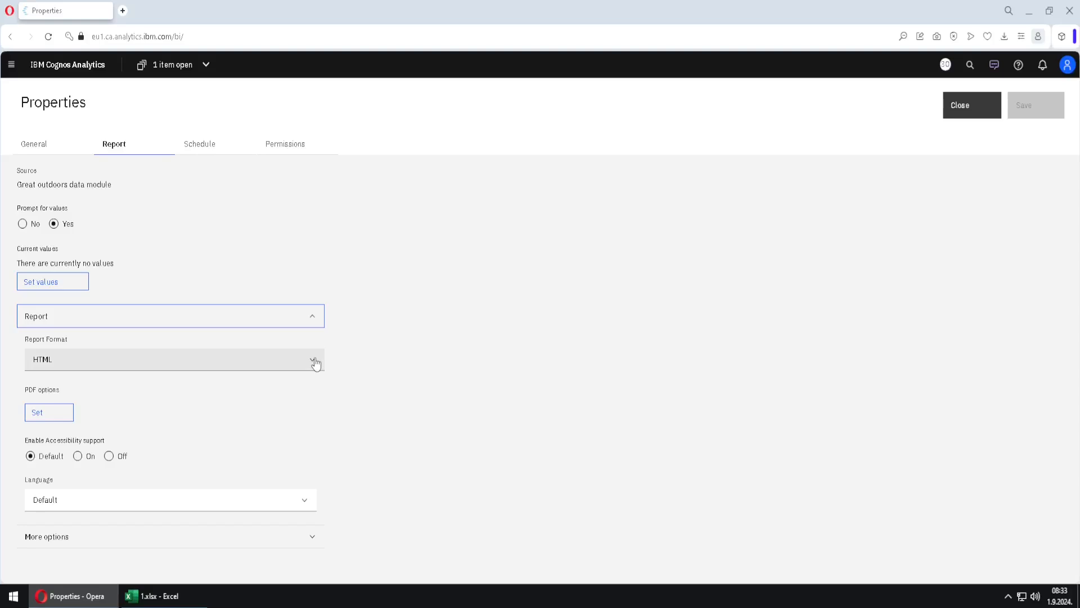
{"action": "left_click", "coordinate": [316, 364]}
{"action": "left_click", "coordinate": [250, 395]}
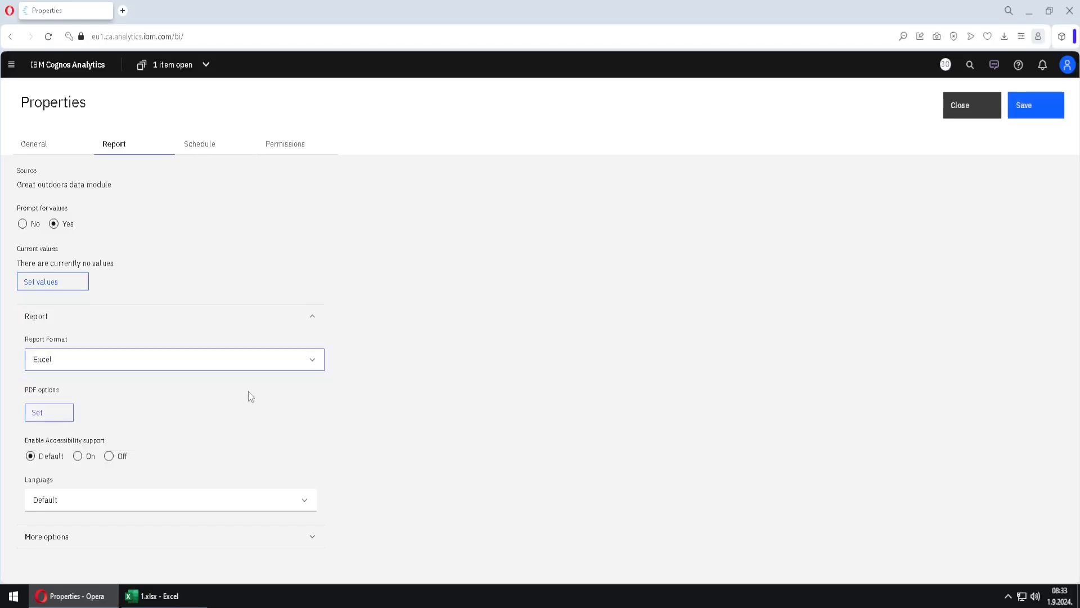
{"action": "left_click", "coordinate": [1022, 108]}
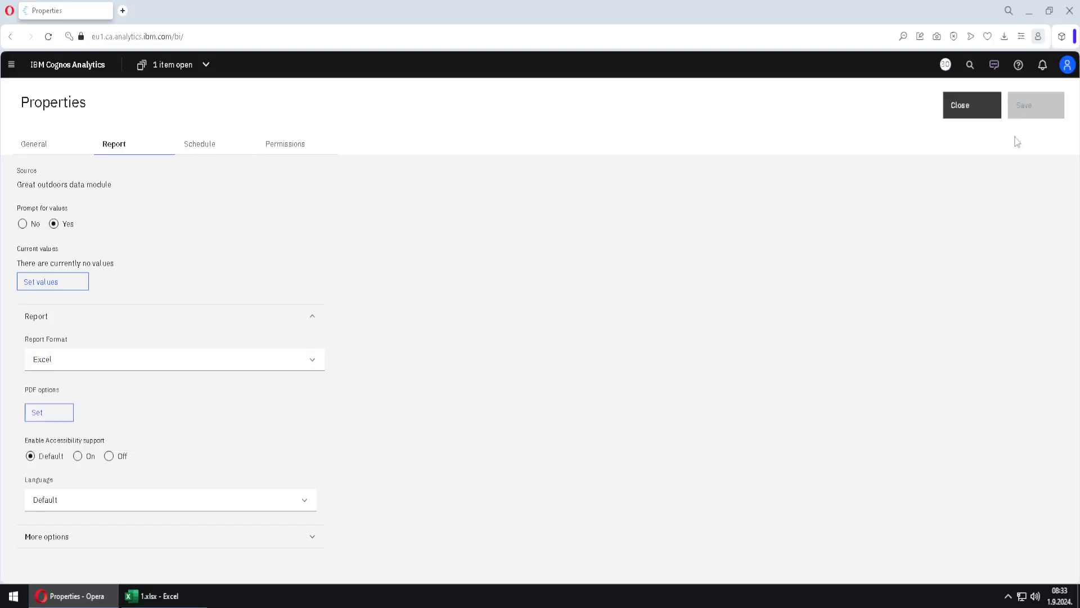
{"action": "left_click", "coordinate": [977, 115]}
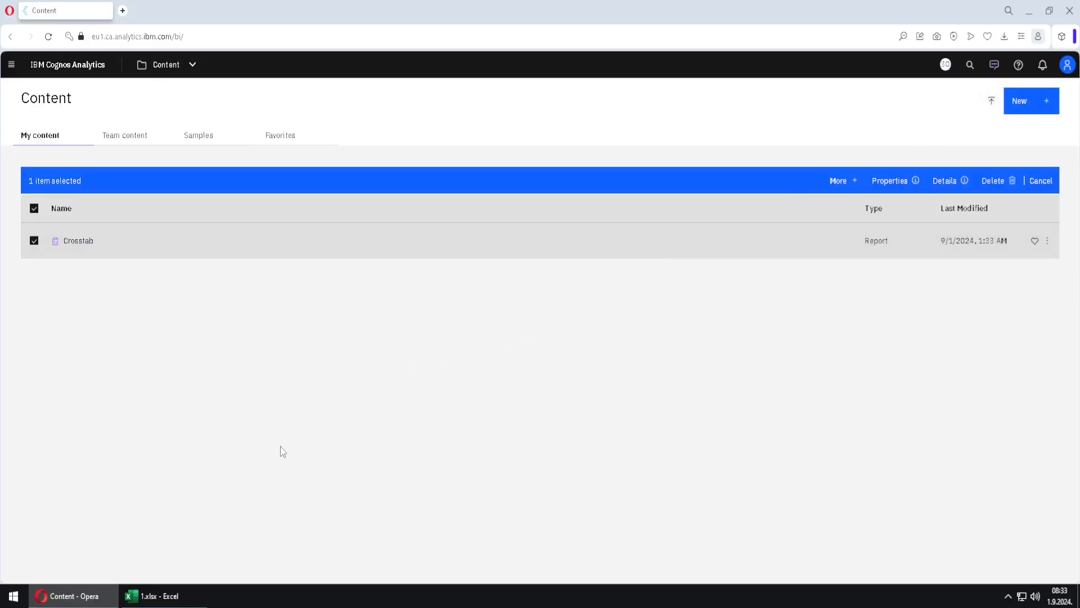
- Switch back to Excel, view the imported Crosstab report, allow its blocked file download, and cancel out without opening or saving the file
{"action": "left_click", "coordinate": [169, 595]}
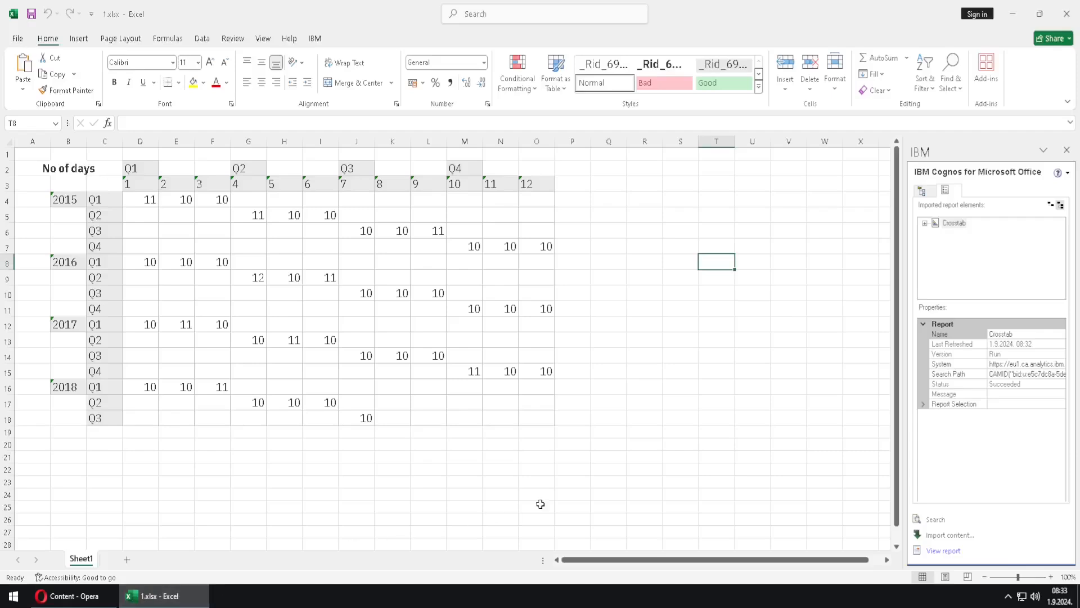
{"action": "right_click", "coordinate": [956, 225]}
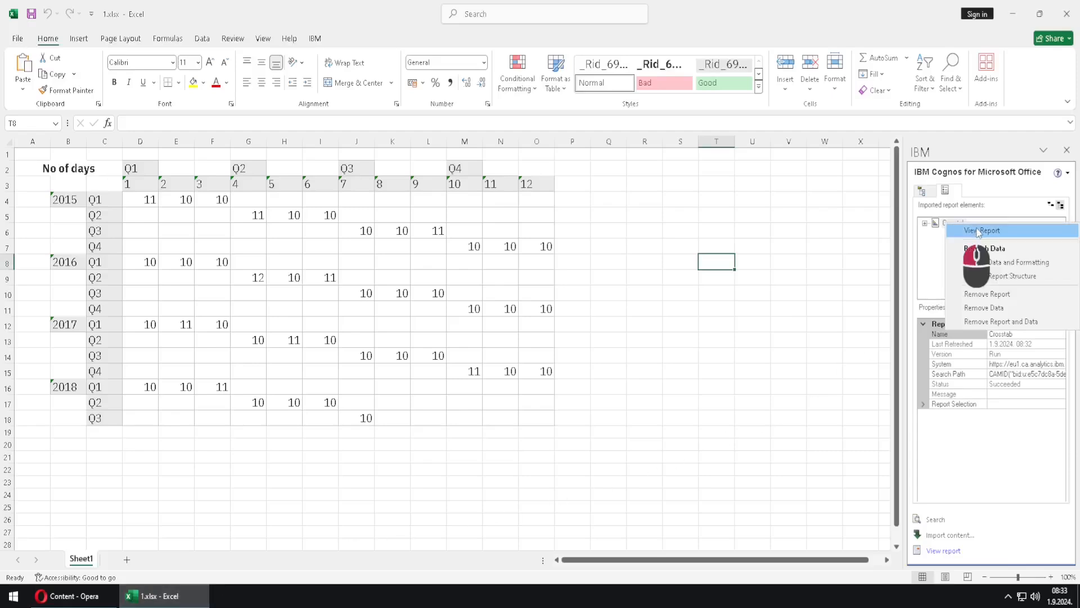
{"action": "left_click", "coordinate": [979, 231]}
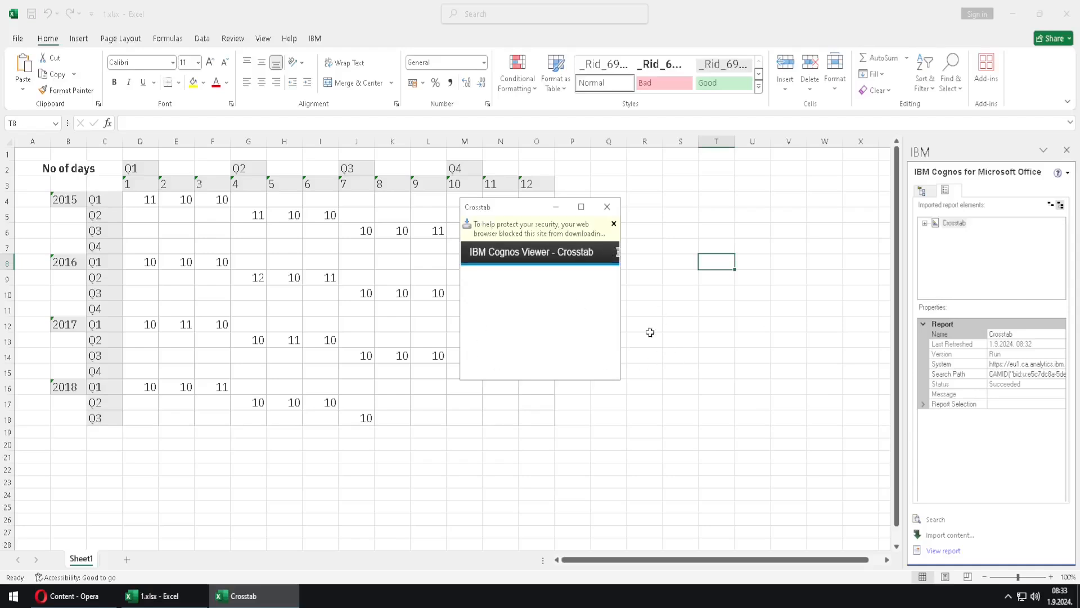
{"action": "left_click", "coordinate": [543, 234]}
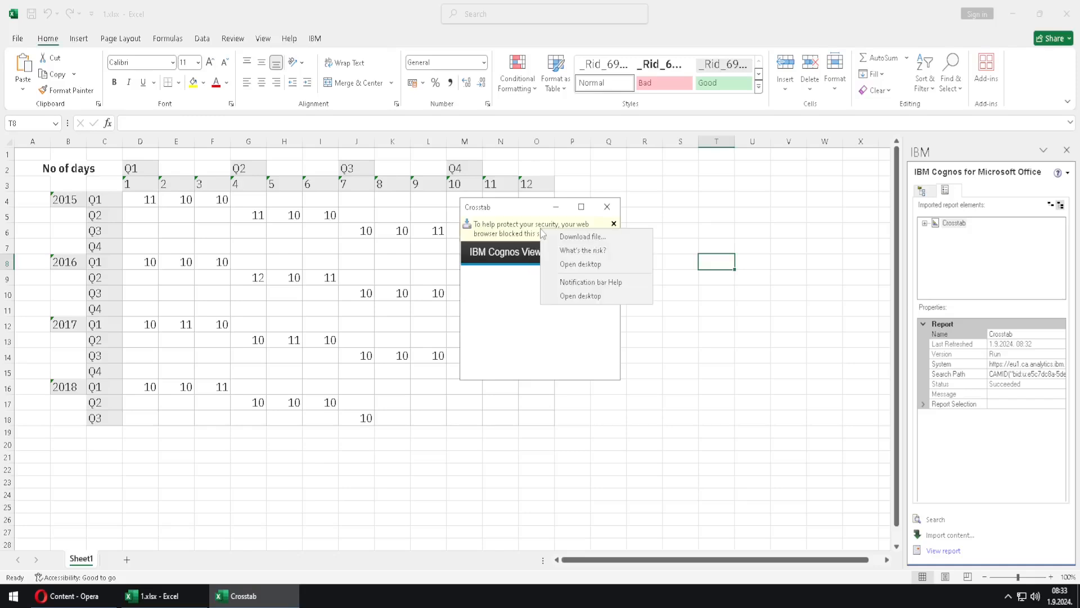
{"action": "left_click", "coordinate": [618, 237]}
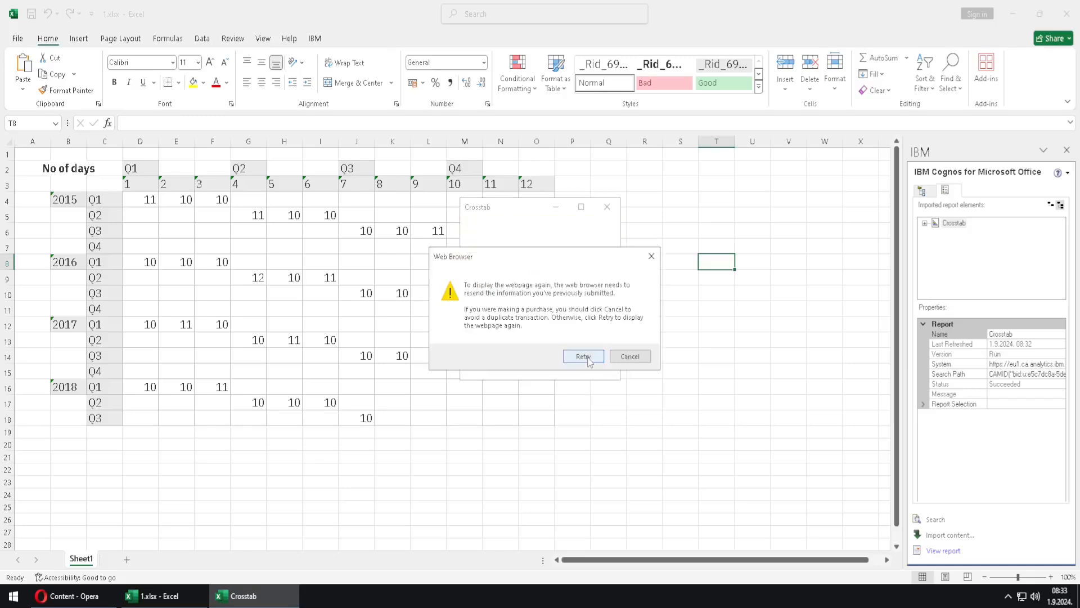
{"action": "left_click", "coordinate": [588, 357]}
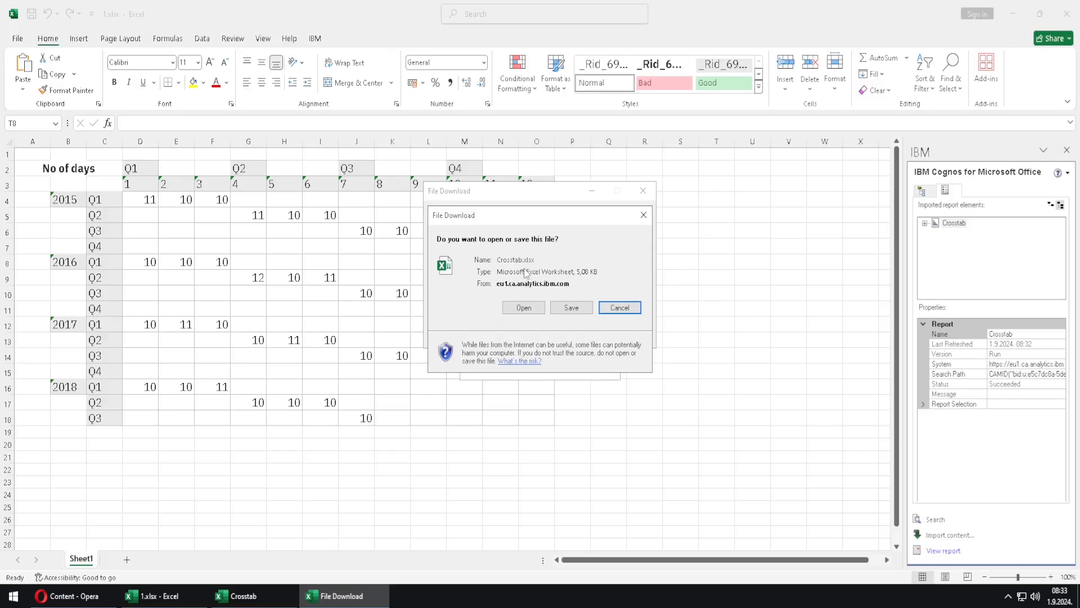
{"action": "left_click", "coordinate": [644, 215]}
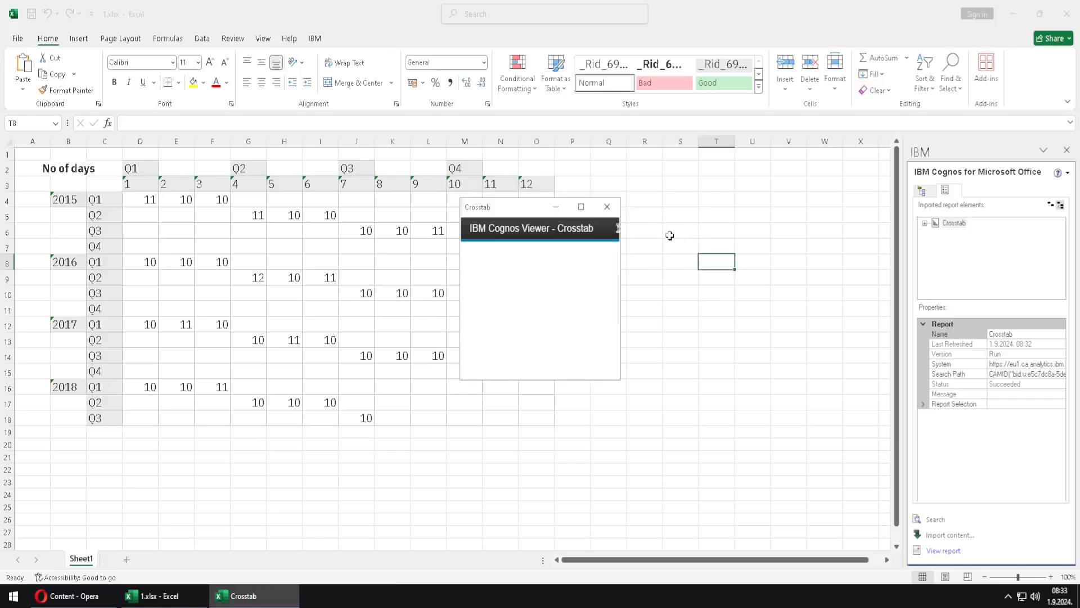
{"action": "left_click", "coordinate": [607, 207]}
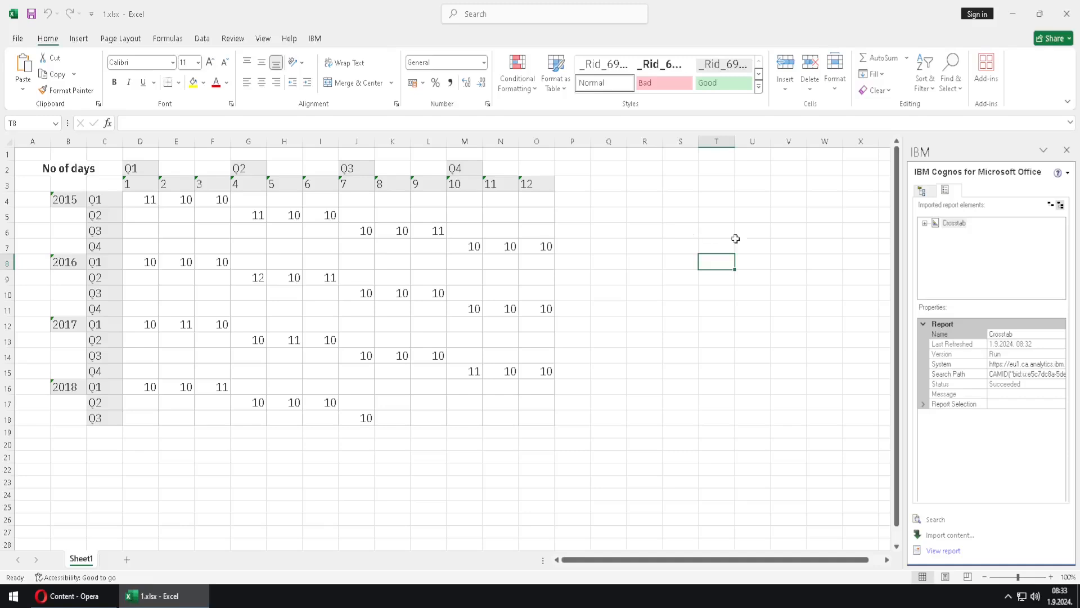
- Examine the removal commands for the imported Crosstab report alongside the workbook-level Clear All Data and Convert to Snapshot commands
{"action": "right_click", "coordinate": [954, 225]}
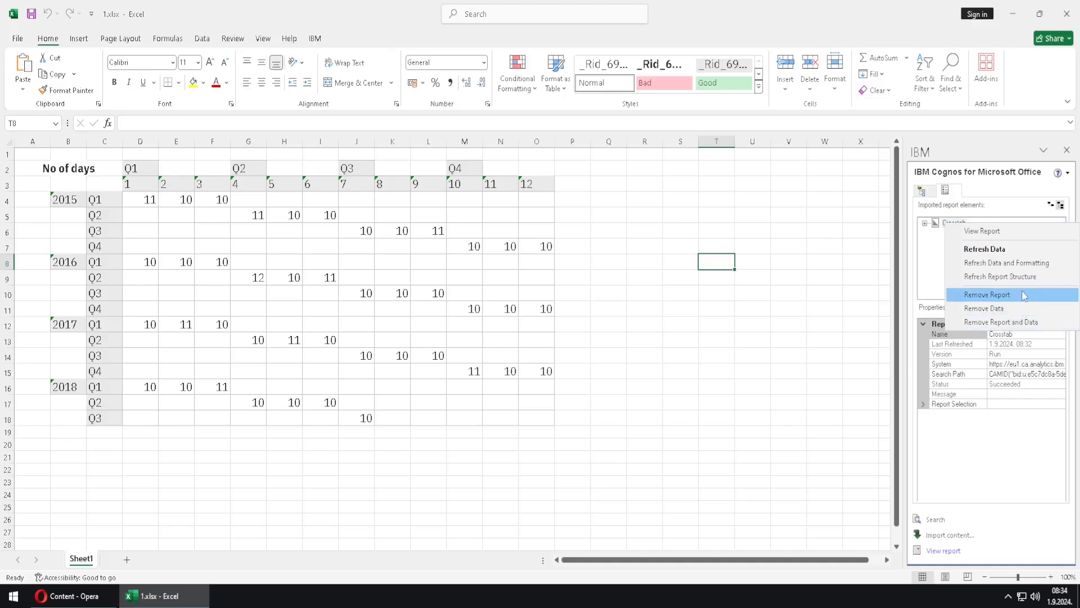
{"action": "left_click", "coordinate": [585, 197]}
{"action": "left_click", "coordinate": [586, 197]}
{"action": "left_click", "coordinate": [315, 40]}
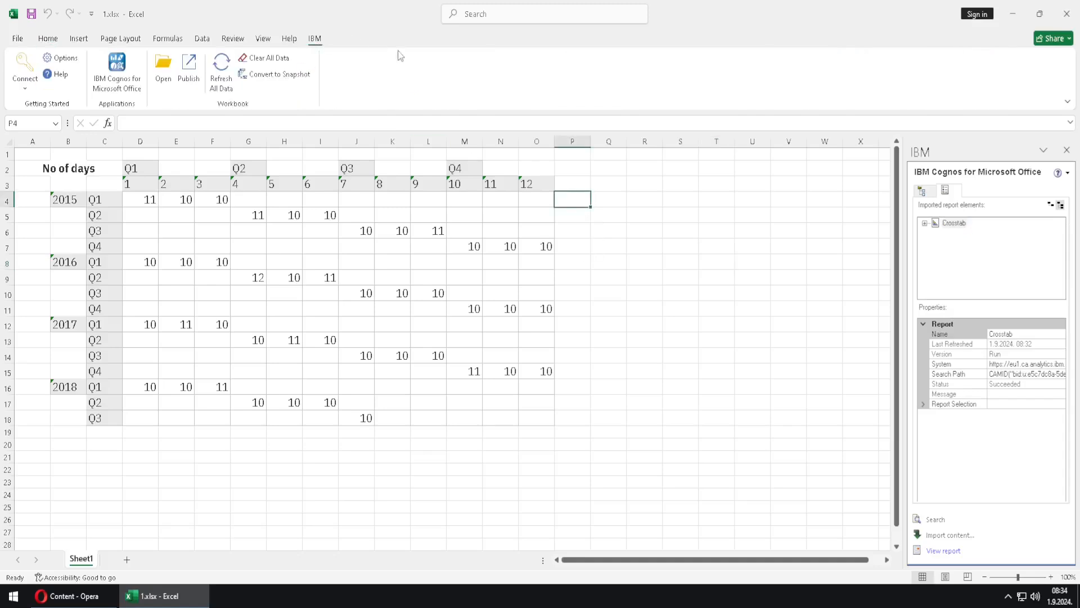
{"action": "right_click", "coordinate": [956, 223]}
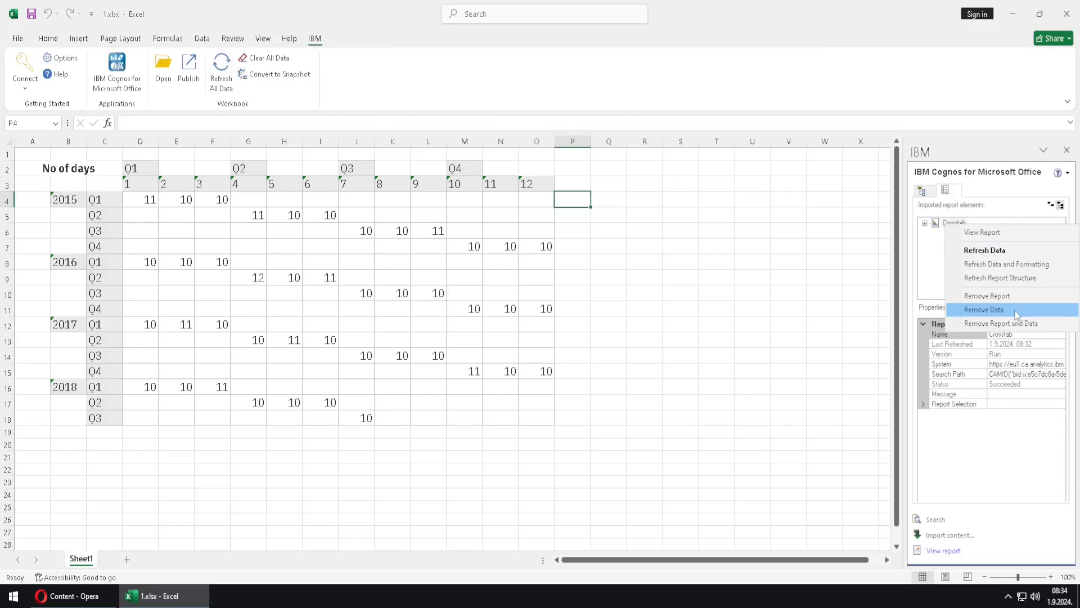
{"action": "left_click", "coordinate": [543, 162]}
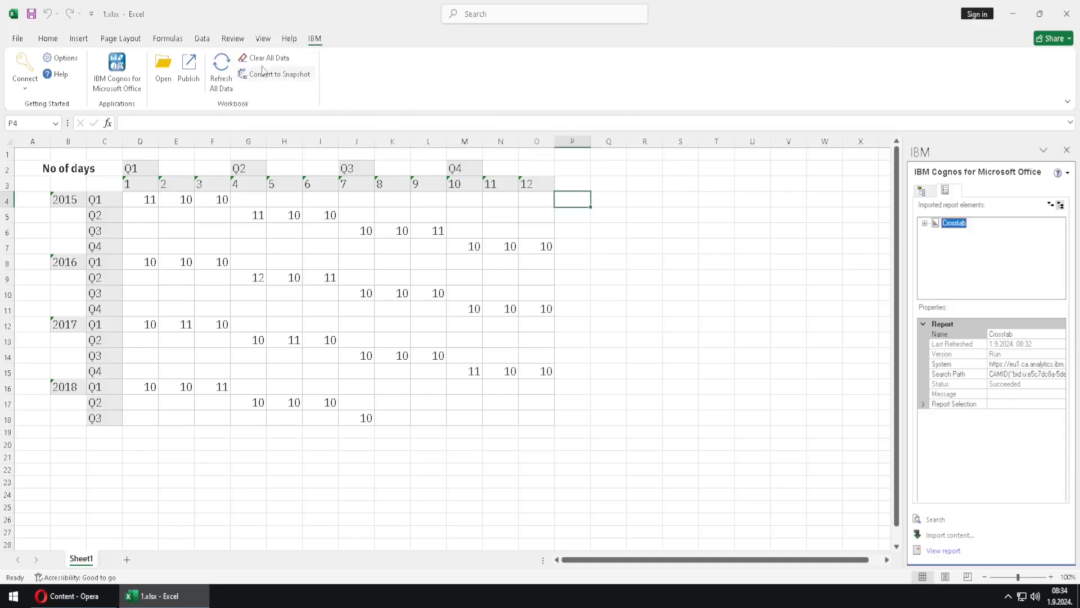
{"action": "right_click", "coordinate": [950, 224]}
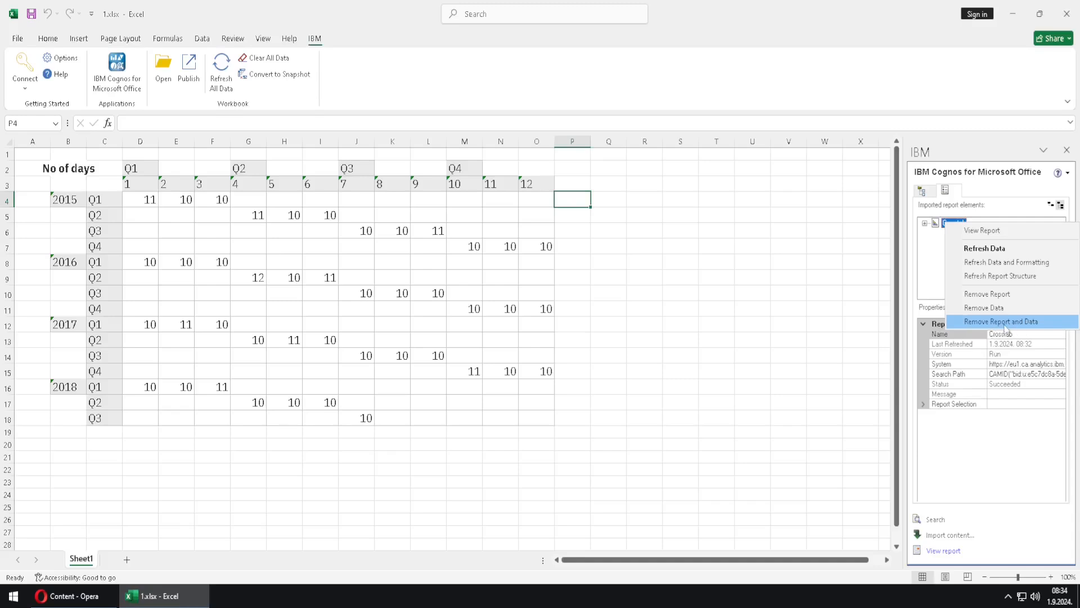
{"action": "left_click", "coordinate": [822, 247]}
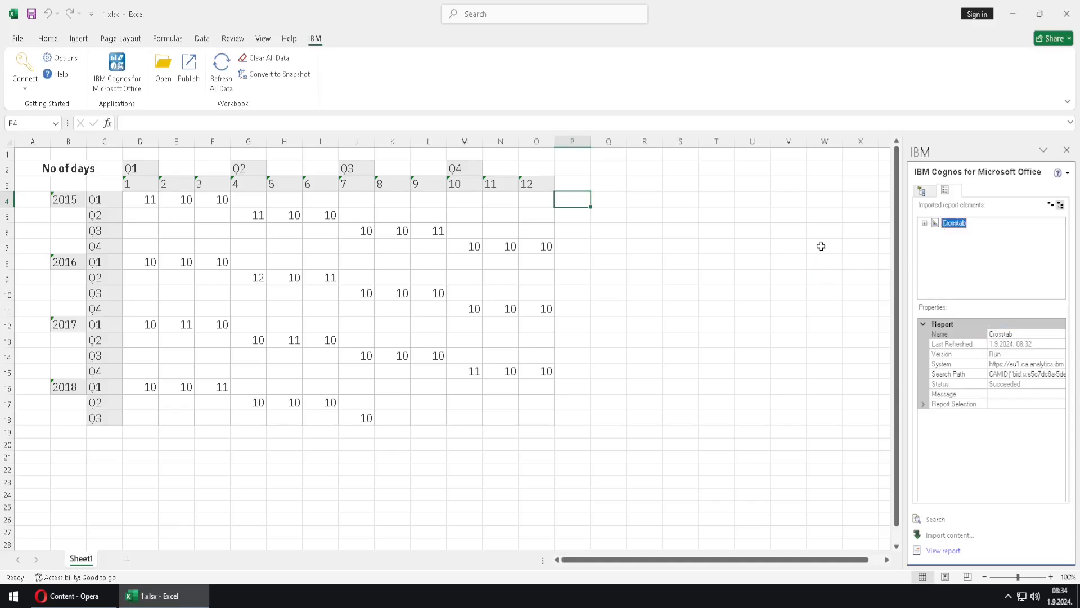
{"action": "left_click", "coordinate": [822, 247]}
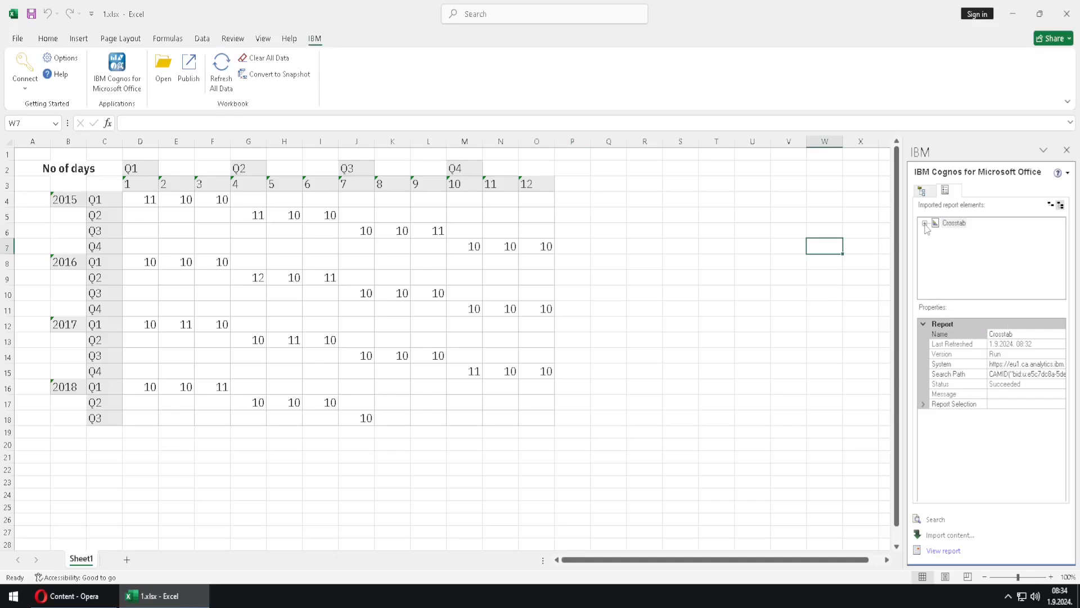
- Expand the imported Crosstab report through Page1 and Body to inspect its crosstab element
{"action": "left_click", "coordinate": [924, 224]}
{"action": "left_click", "coordinate": [935, 233]}
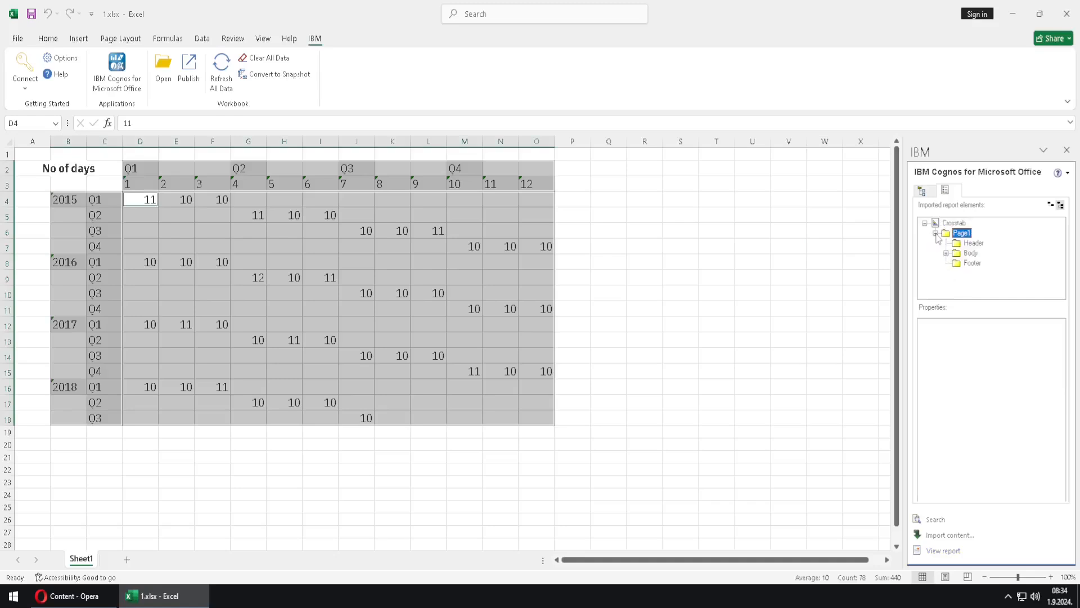
{"action": "left_click", "coordinate": [947, 253]}
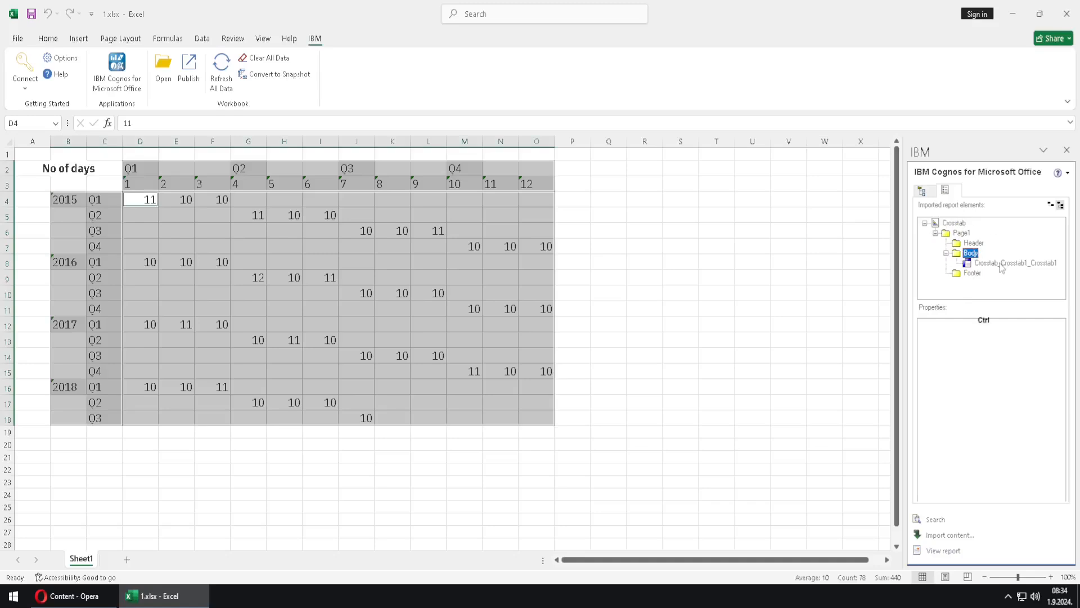
{"action": "key", "text": "ctrl+2"}
{"action": "left_click_drag", "start_coordinate": [1039, 221], "coordinate": [1075, 191]}
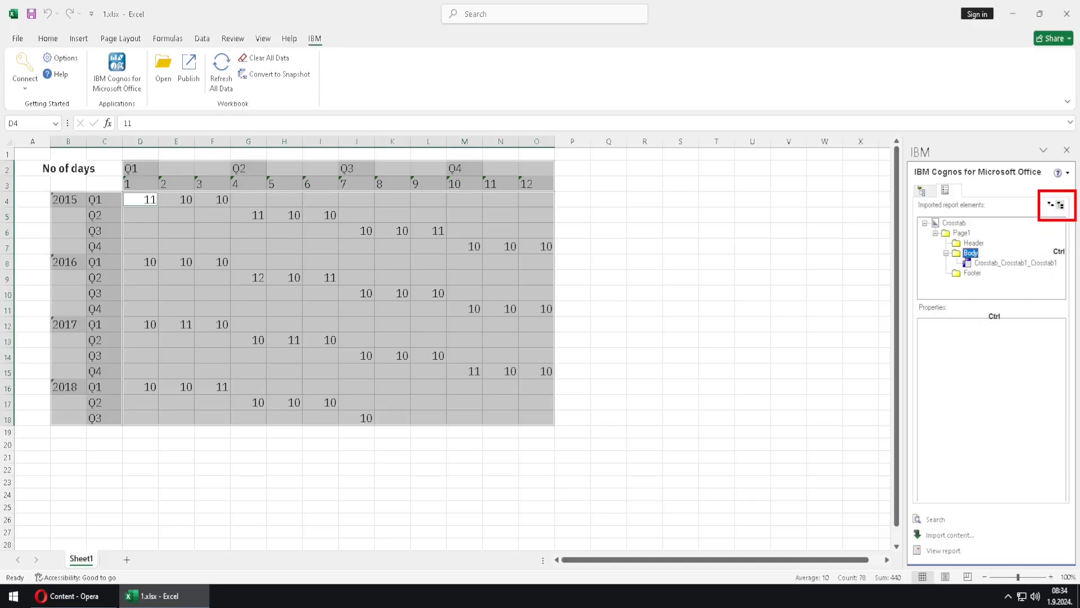
{"action": "key", "text": "Escape"}
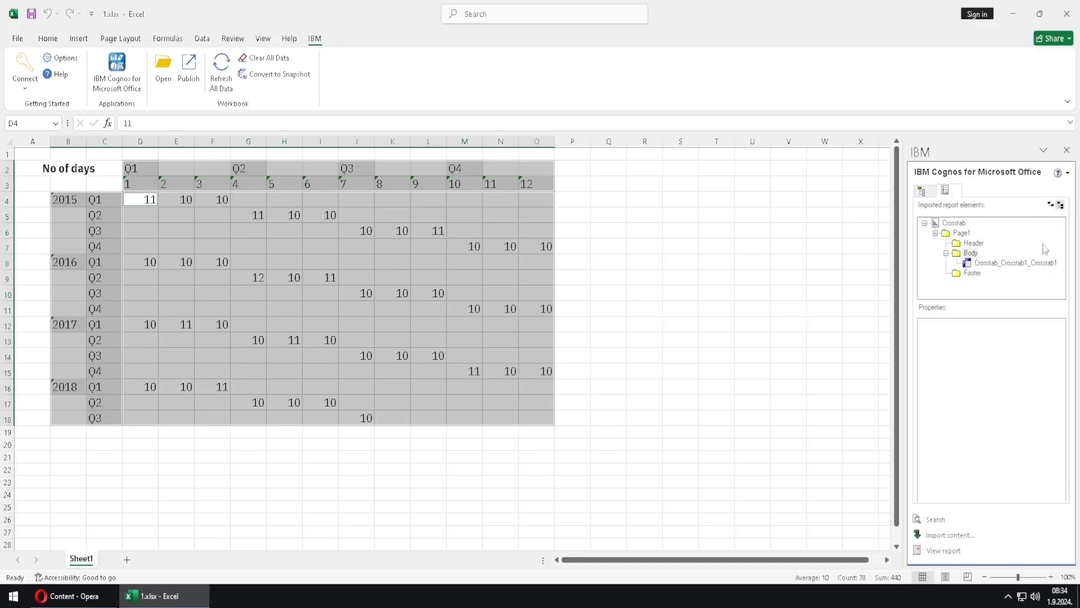
- Hide the empty imported report elements and expand the Crosstab report through Page1 down to the element under Body
{"action": "left_click", "coordinate": [1050, 206]}
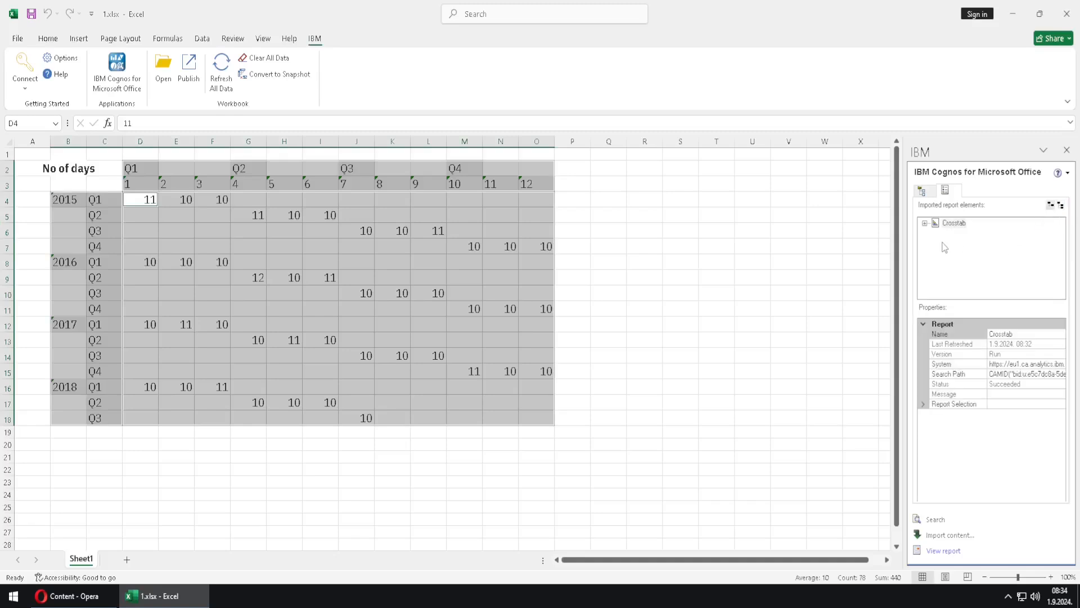
{"action": "left_click", "coordinate": [924, 223]}
{"action": "left_click", "coordinate": [936, 233]}
{"action": "left_click", "coordinate": [948, 244]}
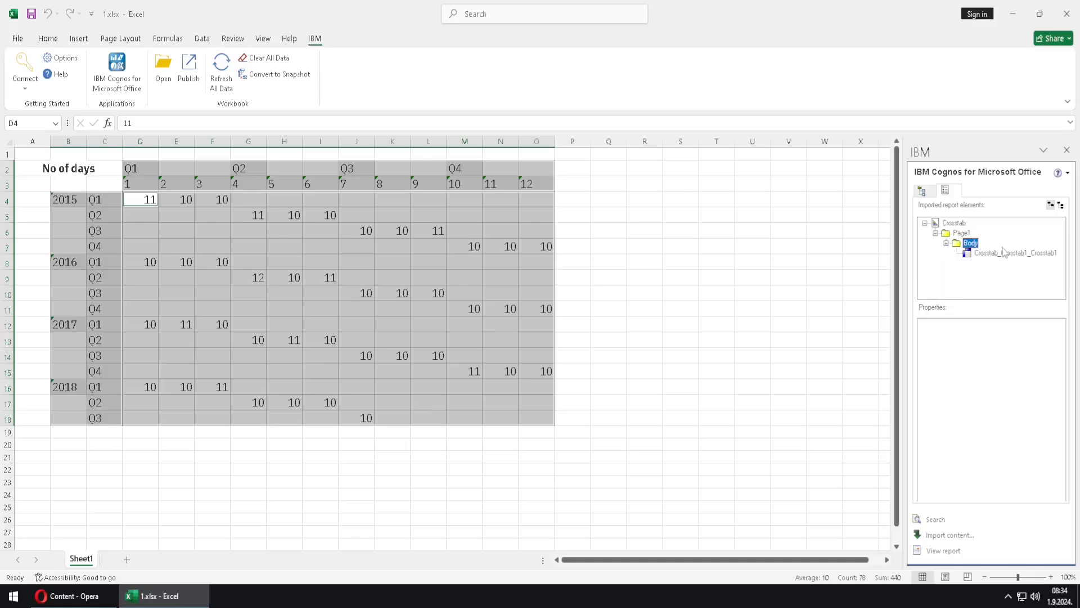
- Show all imported report elements, including empty ones, expand Crosstab through Page1 and Body, and select its crosstab element
{"action": "left_click", "coordinate": [1061, 206]}
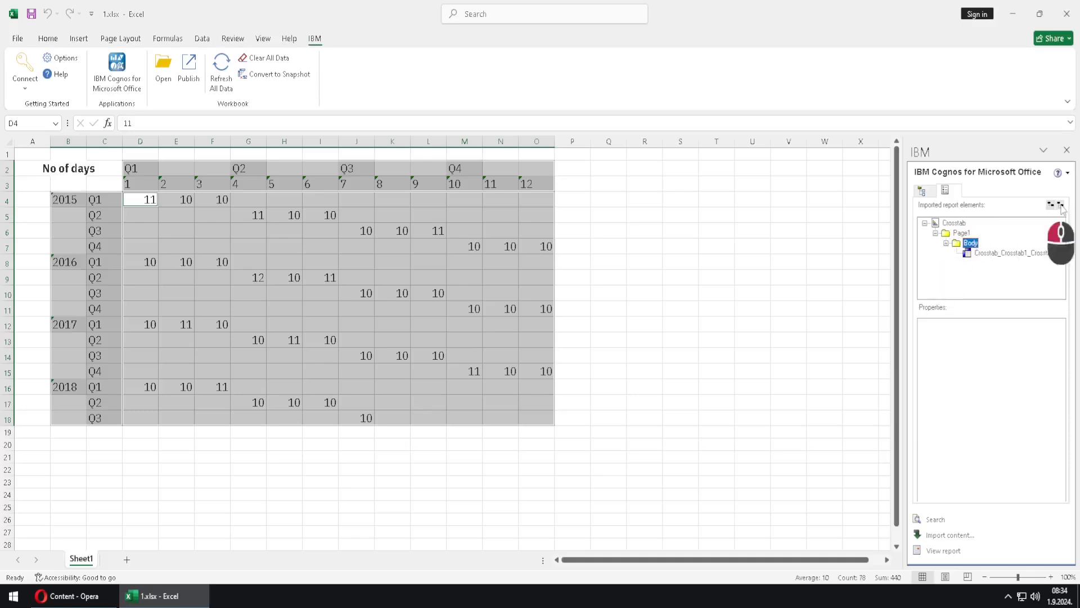
{"action": "left_click", "coordinate": [925, 224]}
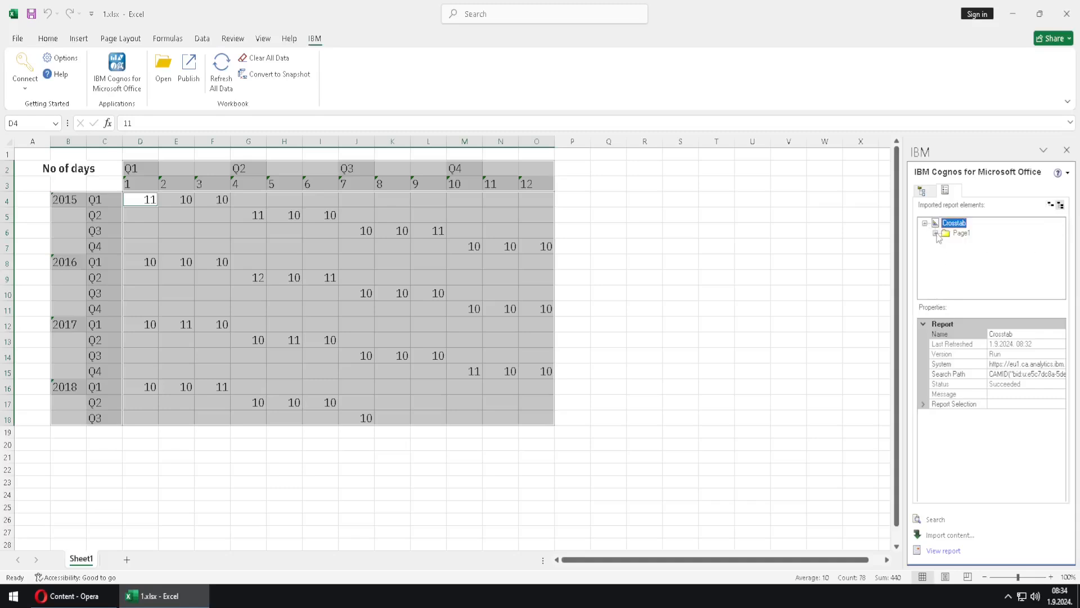
{"action": "left_click", "coordinate": [936, 234]}
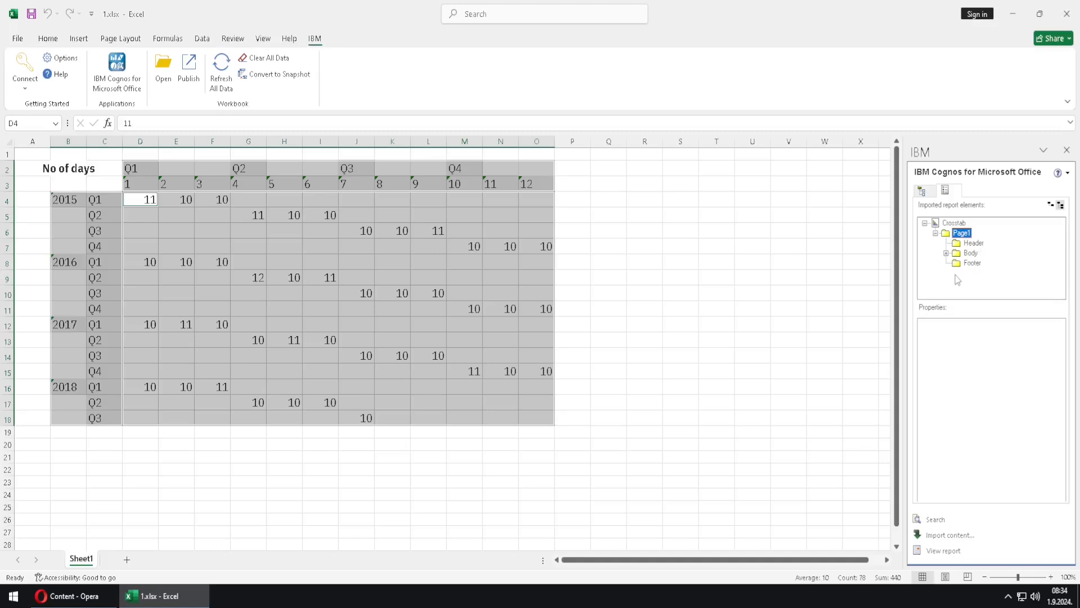
{"action": "left_click", "coordinate": [946, 253]}
{"action": "left_click", "coordinate": [1000, 264]}
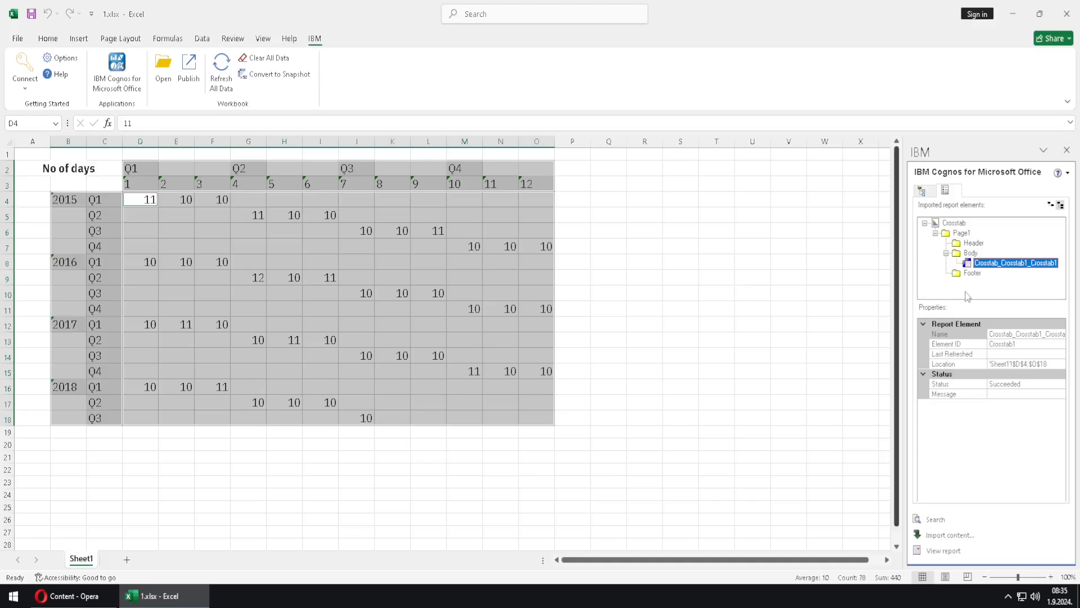
- Compare the refresh and removal commands available for the crosstab element with those for the whole Crosstab report
{"action": "right_click", "coordinate": [1004, 267]}
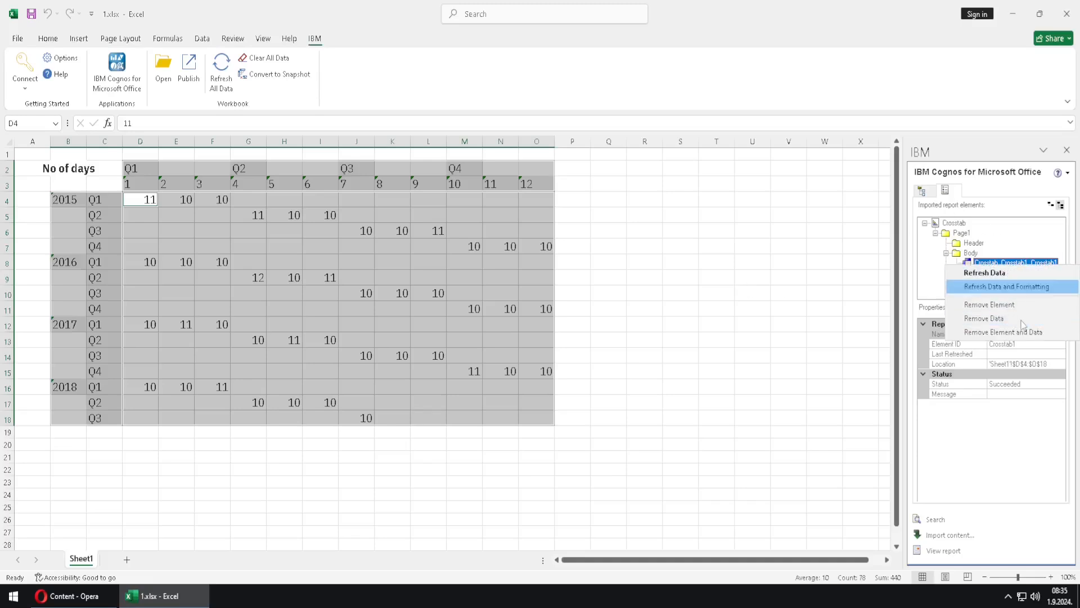
{"action": "left_click", "coordinate": [1014, 276]}
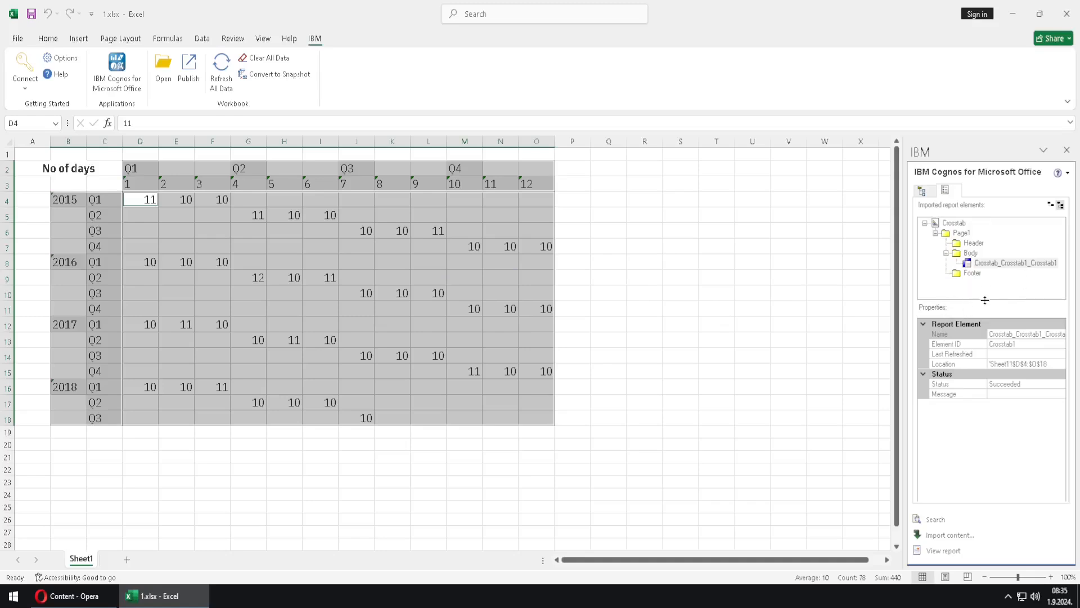
{"action": "right_click", "coordinate": [1008, 266]}
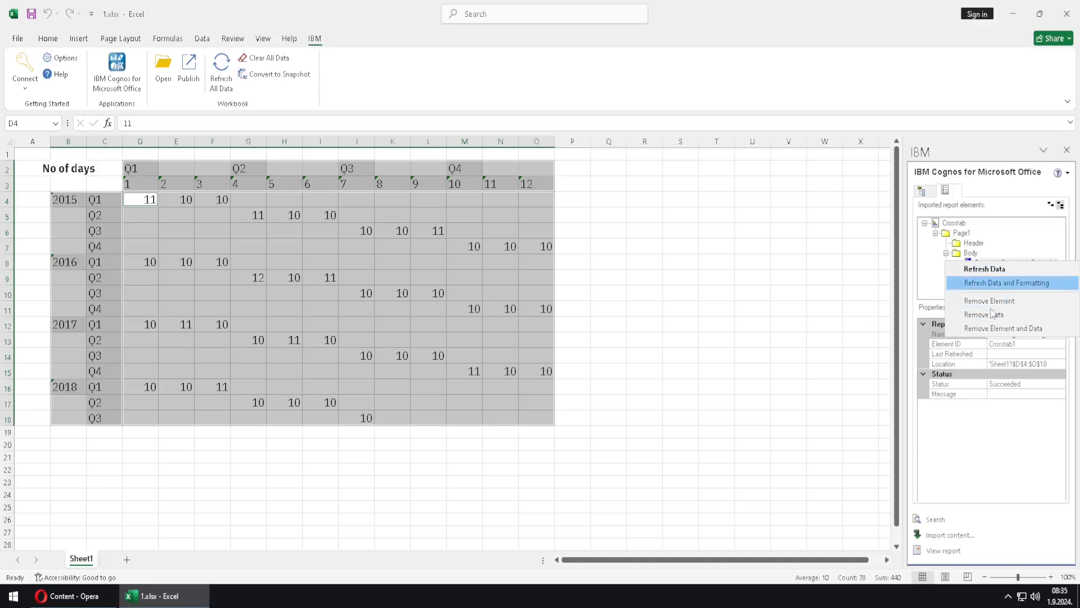
{"action": "left_click", "coordinate": [984, 269]}
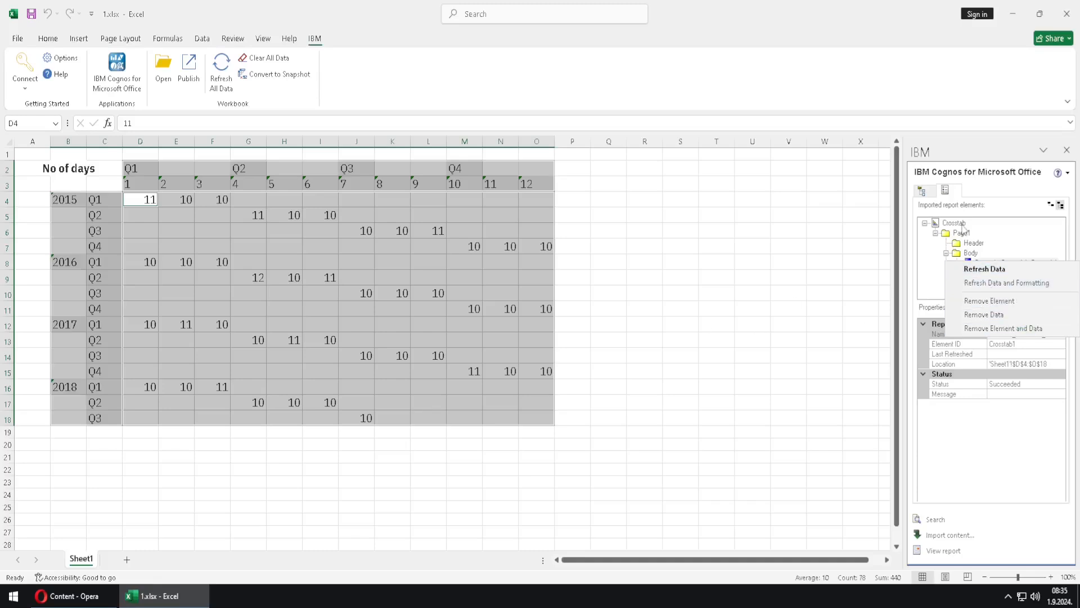
{"action": "right_click", "coordinate": [956, 224]}
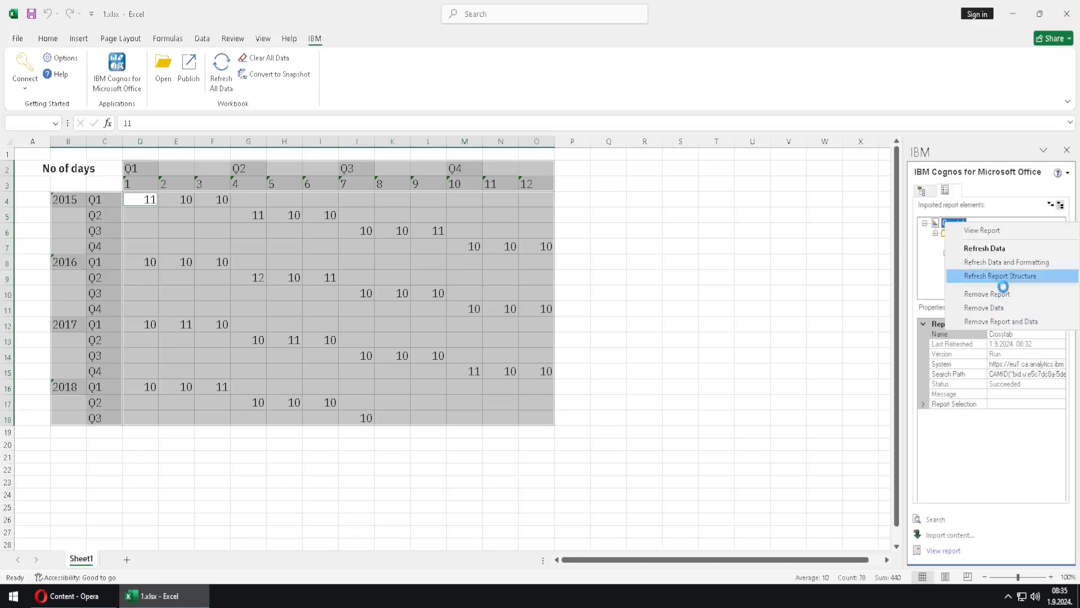
{"action": "left_click", "coordinate": [677, 359]}
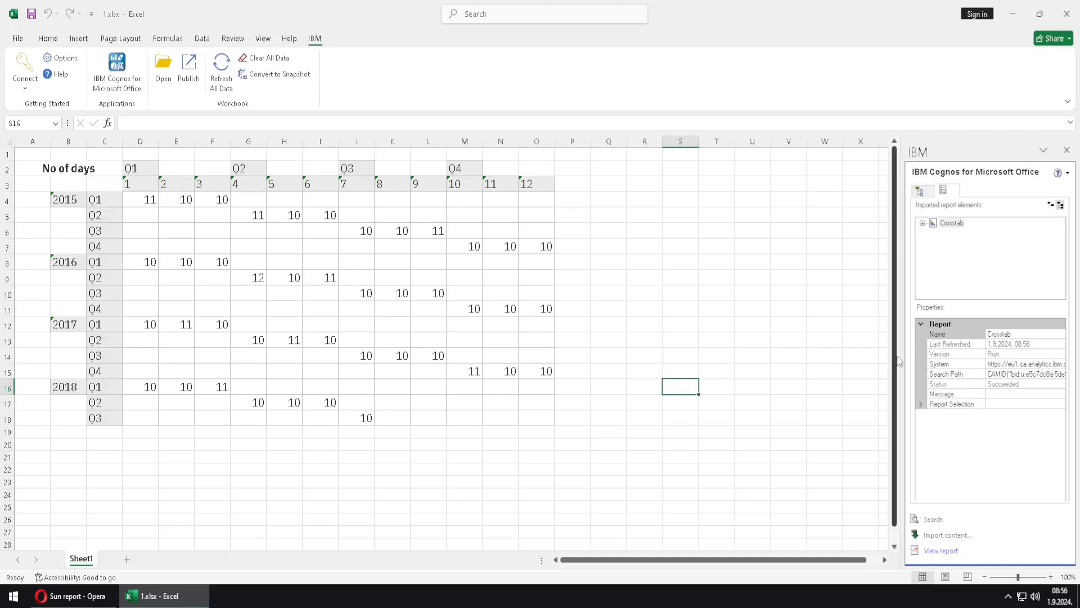
- Widen the IBM Cognos pane and inspect the Crosstab report's Name, Last Refreshed and Version properties
{"action": "left_click_drag", "start_coordinate": [899, 363], "coordinate": [753, 394]}
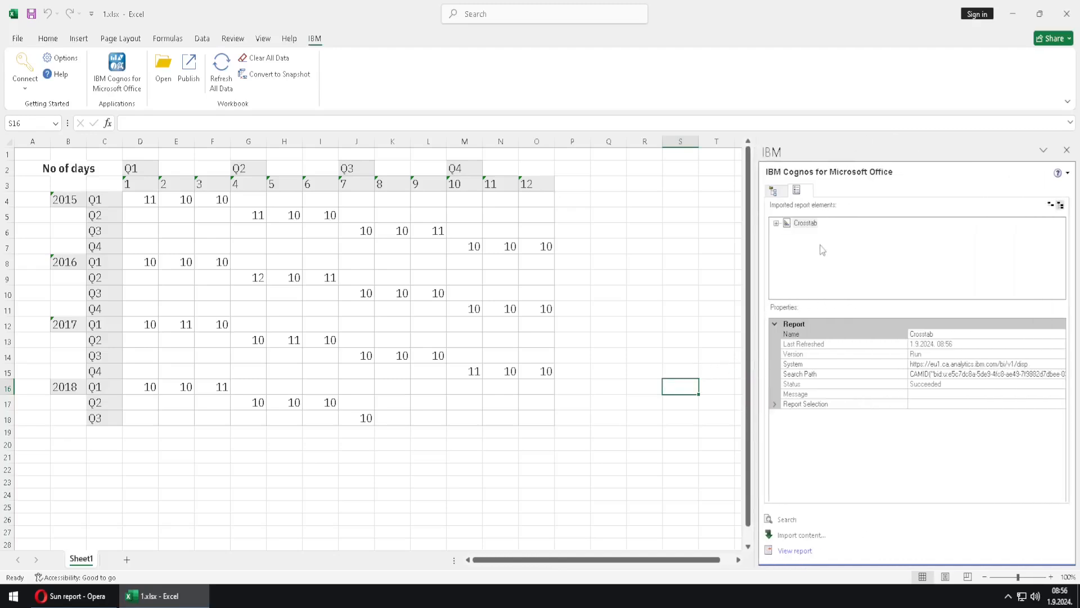
{"action": "left_click", "coordinate": [806, 222]}
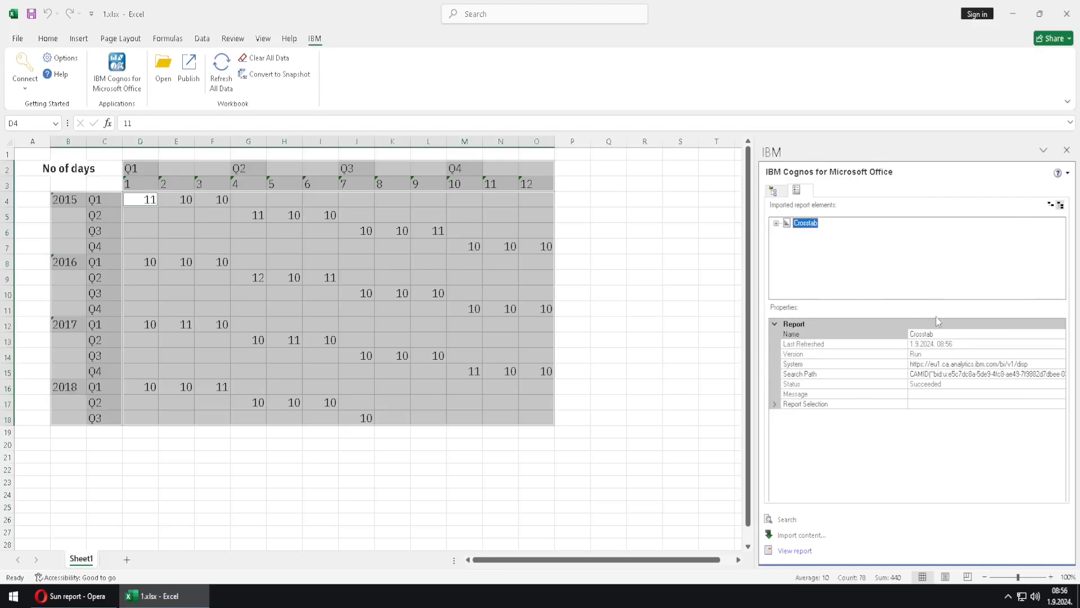
{"action": "left_click", "coordinate": [959, 334]}
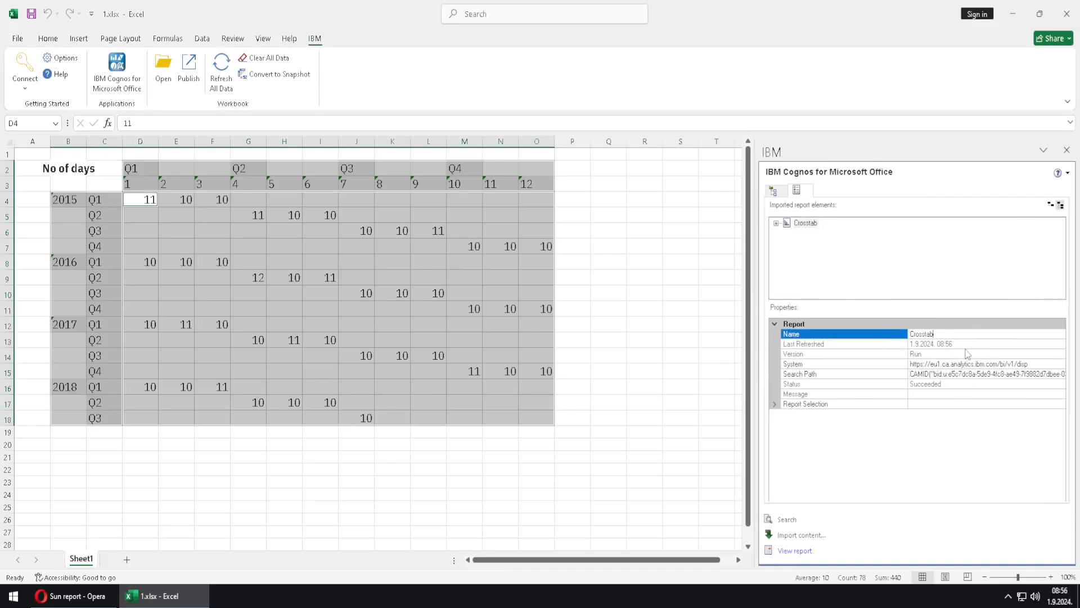
{"action": "left_click", "coordinate": [968, 344]}
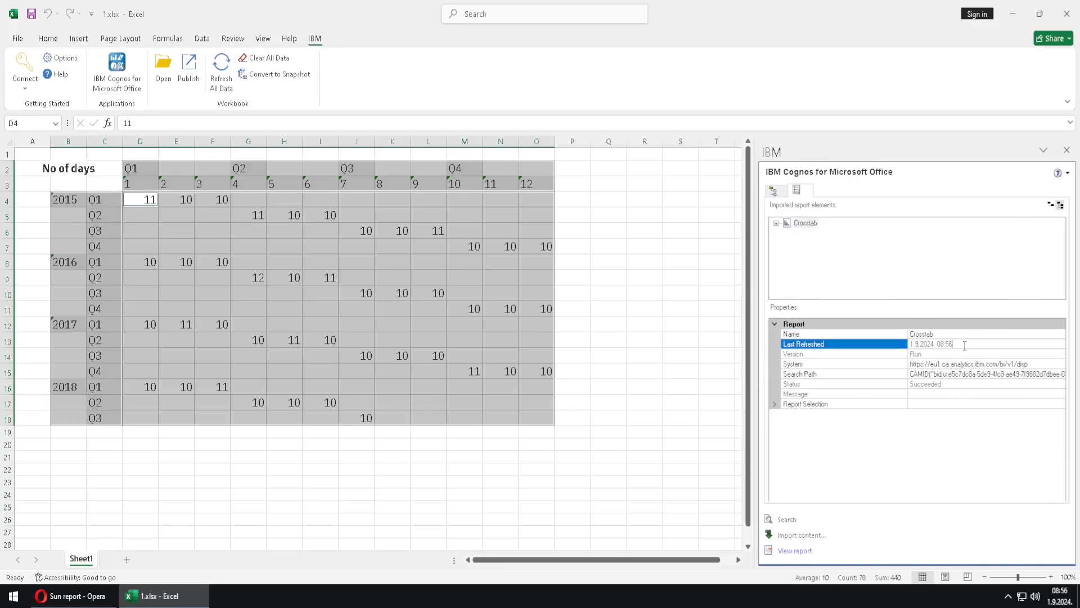
{"action": "left_click", "coordinate": [932, 355]}
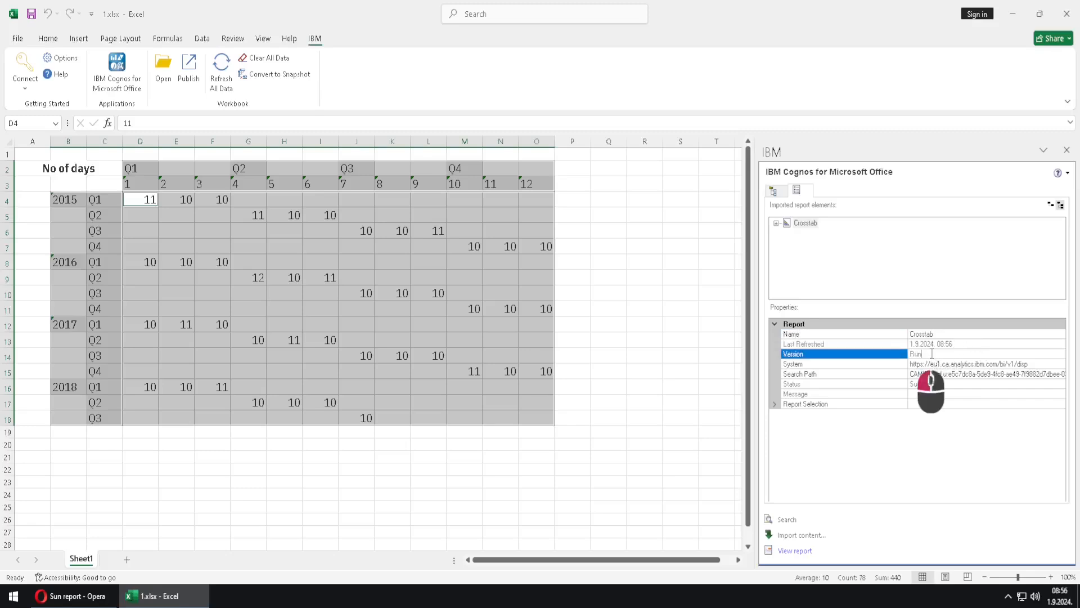
{"action": "left_click", "coordinate": [963, 343]}
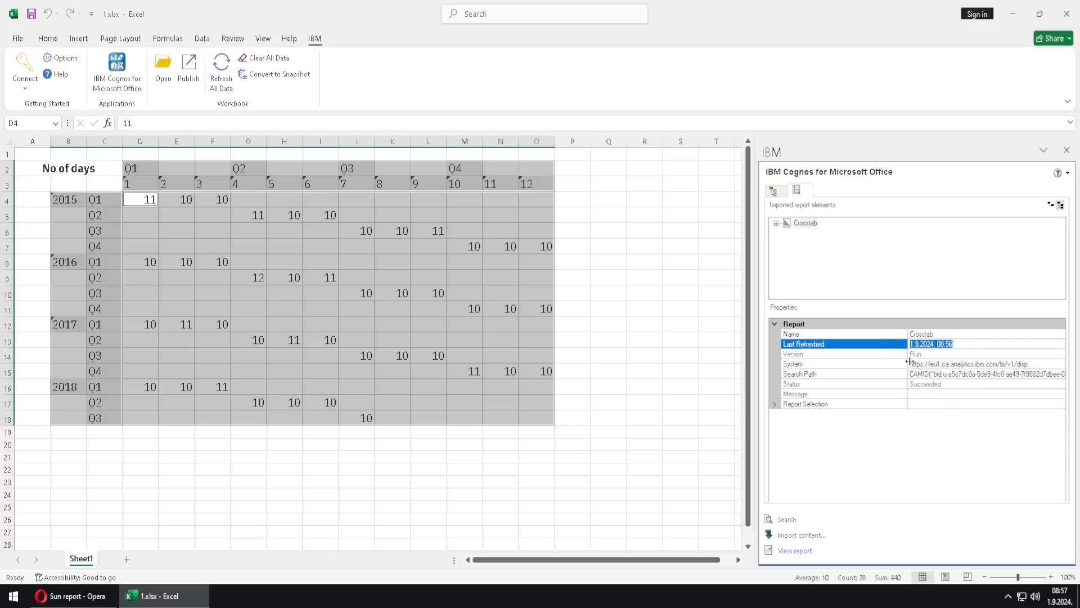
{"action": "left_click", "coordinate": [928, 356]}
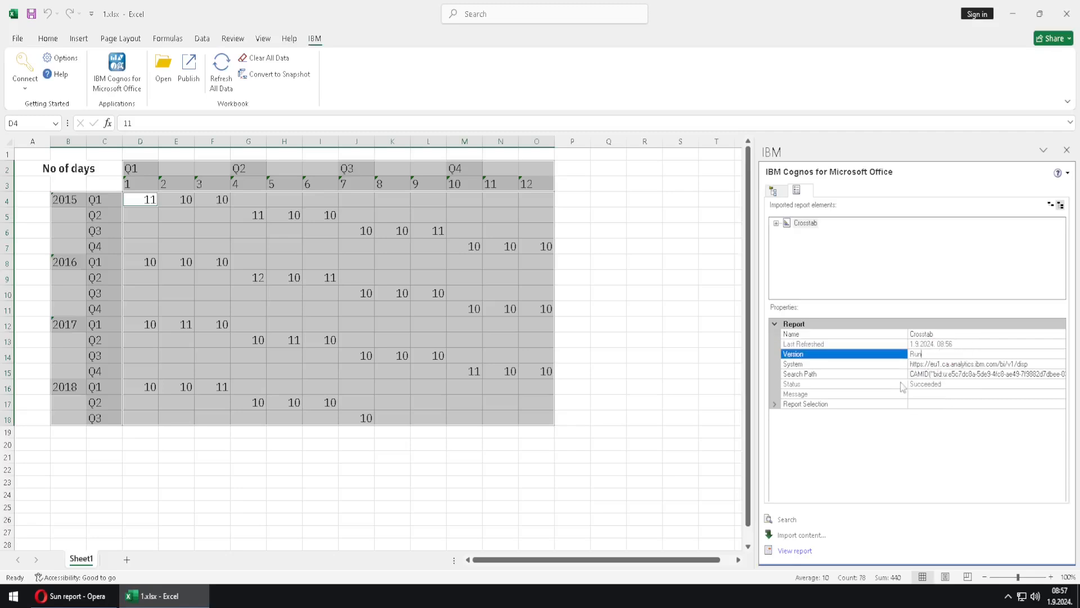
- Set the Crosstab report selection's Version to Most Recent and refresh all workbook data with the data-only option
{"action": "left_click", "coordinate": [775, 404]}
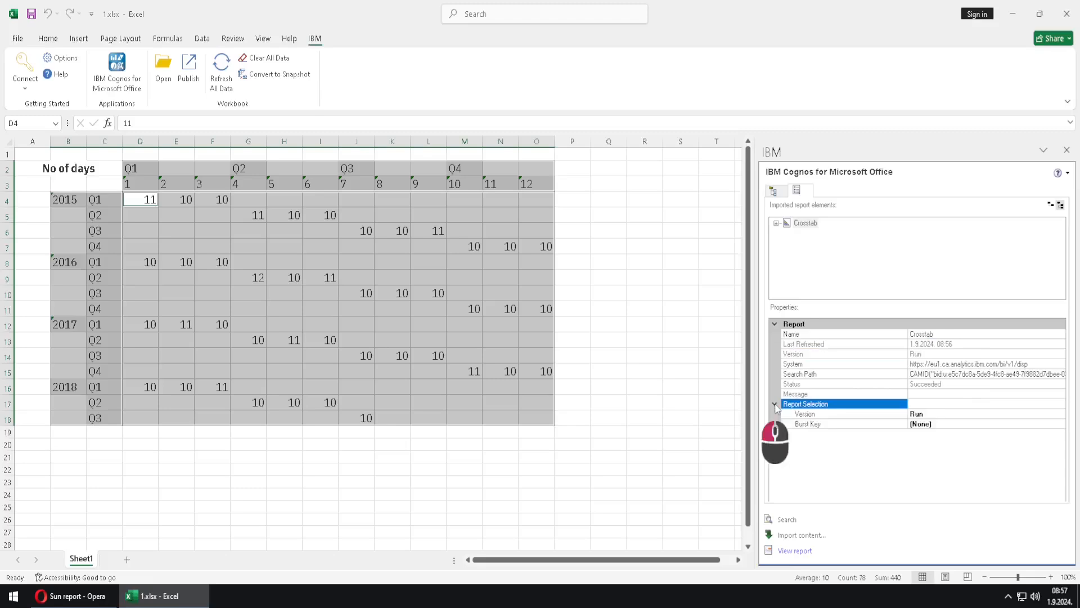
{"action": "left_click", "coordinate": [969, 415]}
{"action": "left_click", "coordinate": [1060, 415]}
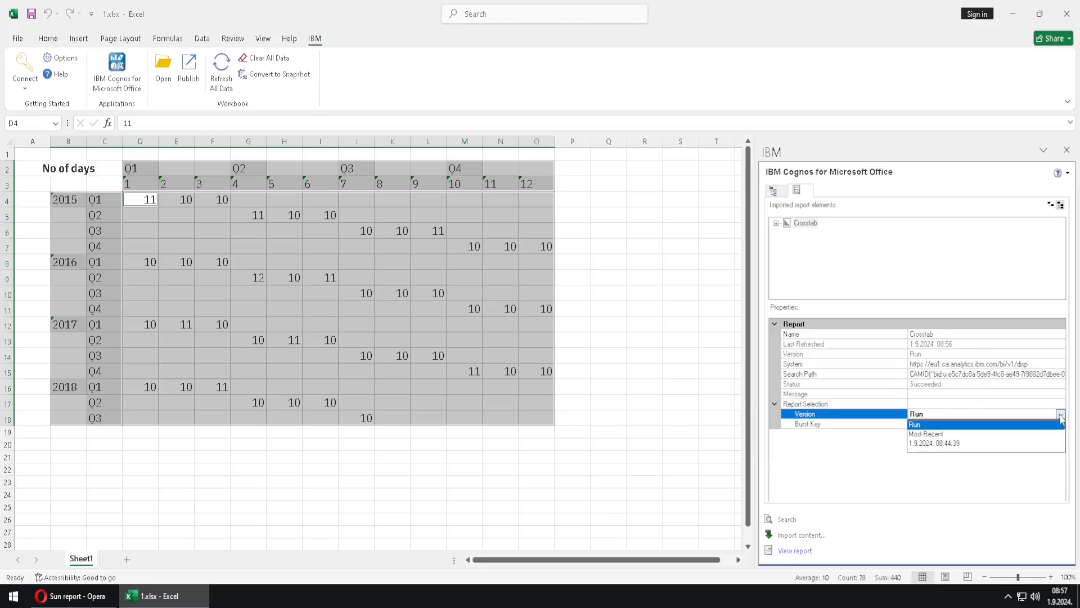
{"action": "left_click", "coordinate": [934, 435]}
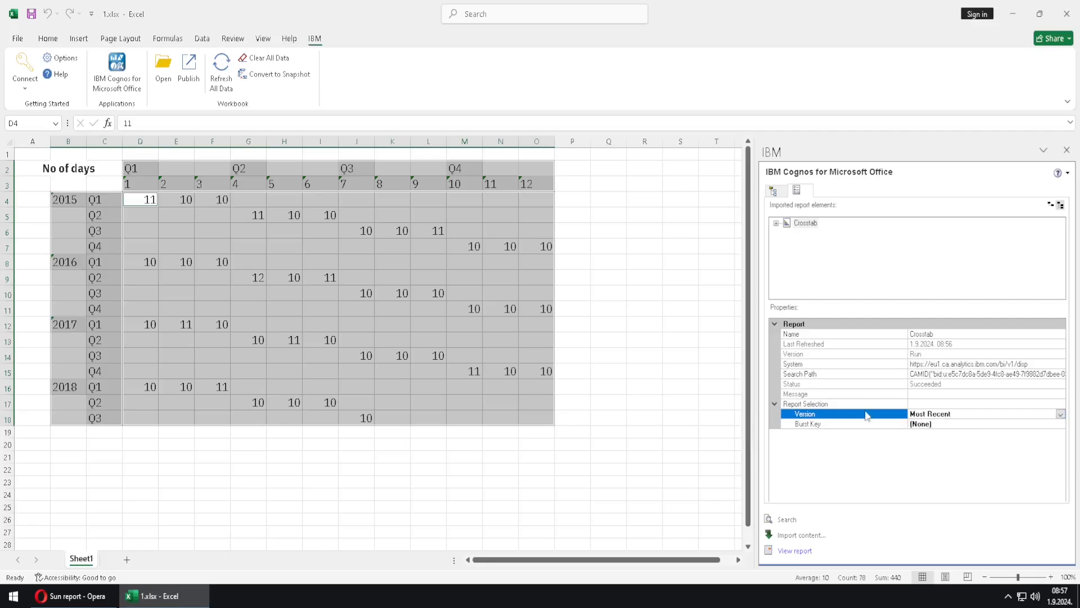
{"action": "left_click", "coordinate": [221, 71]}
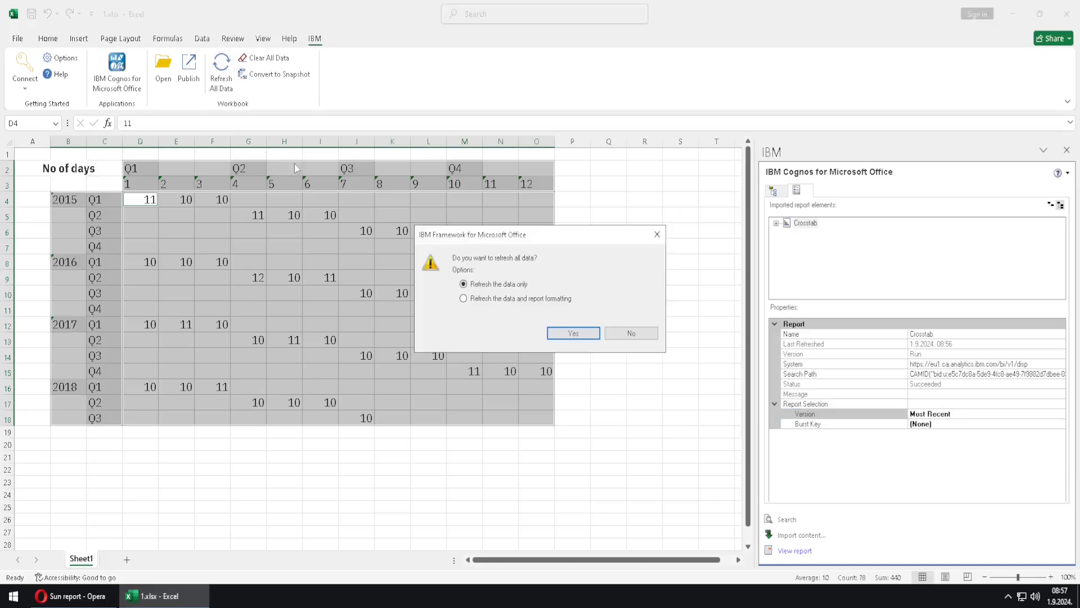
{"action": "left_click", "coordinate": [580, 334]}
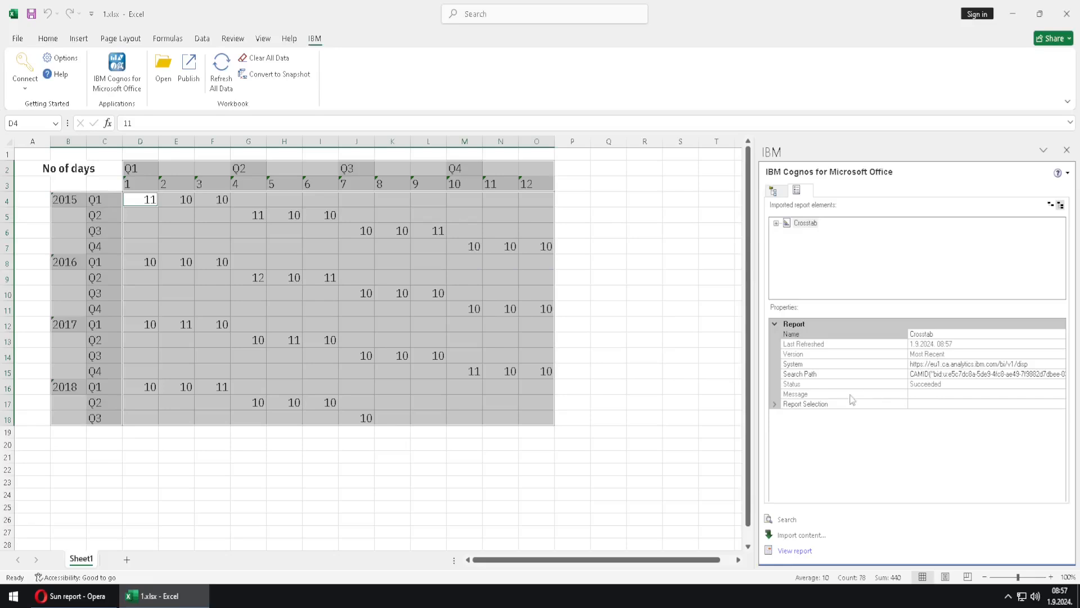
- Set the Crosstab report selection's Version to the saved output 1.9.2024. 08:44:39 and refresh all data, data only
{"action": "left_click", "coordinate": [774, 404]}
{"action": "left_click", "coordinate": [993, 414]}
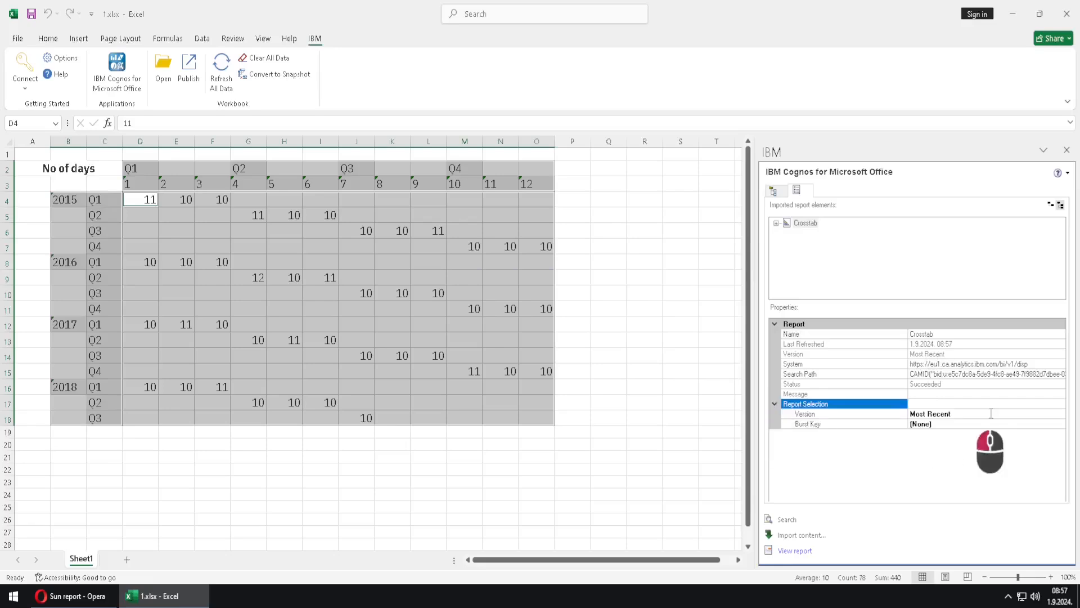
{"action": "left_click", "coordinate": [1060, 414]}
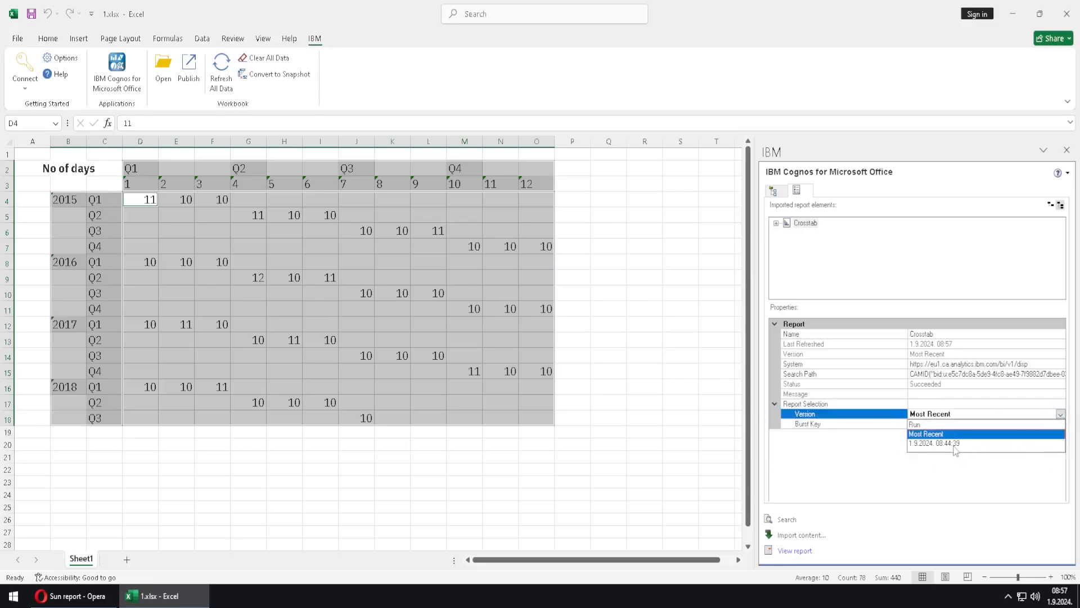
{"action": "left_click", "coordinate": [947, 444]}
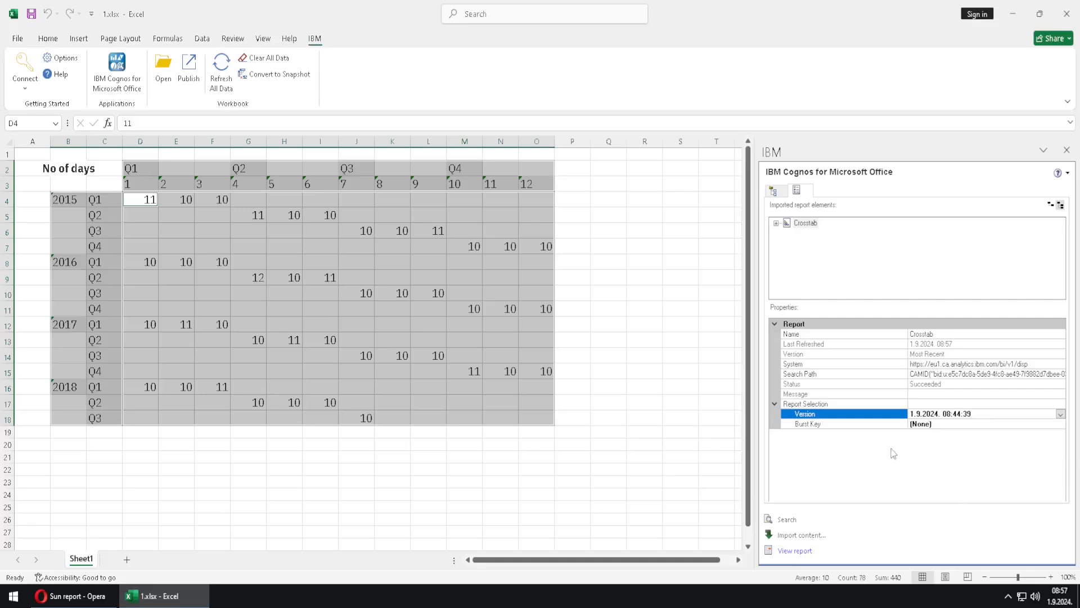
{"action": "left_click", "coordinate": [221, 84]}
{"action": "left_click", "coordinate": [588, 336]}
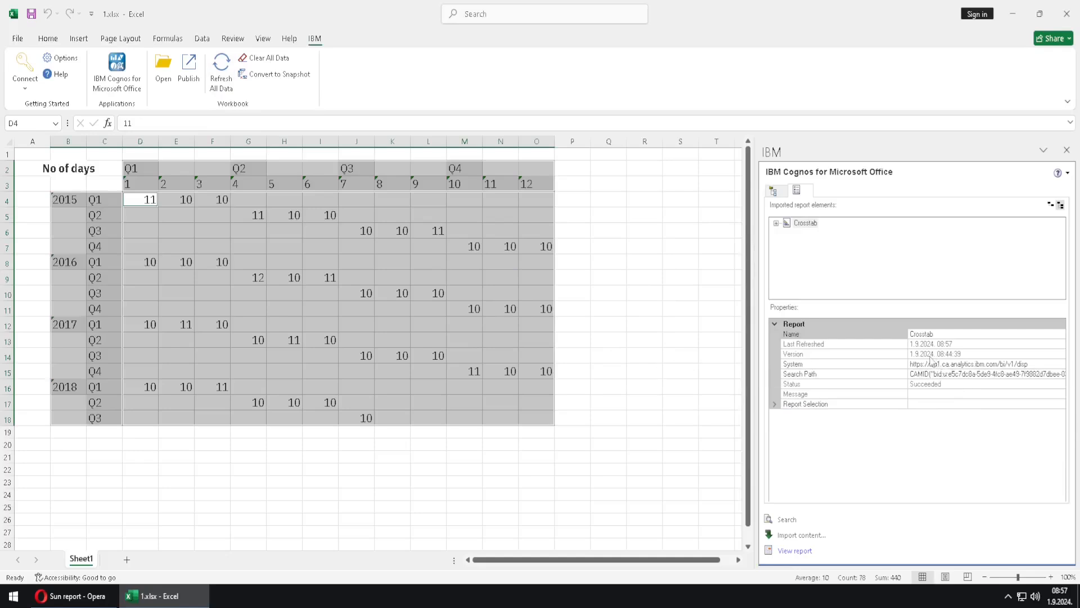
- Inspect the Crosstab report's Version, Report Selection and System properties, and highlight the full Search Path to read it
{"action": "left_click", "coordinate": [980, 356]}
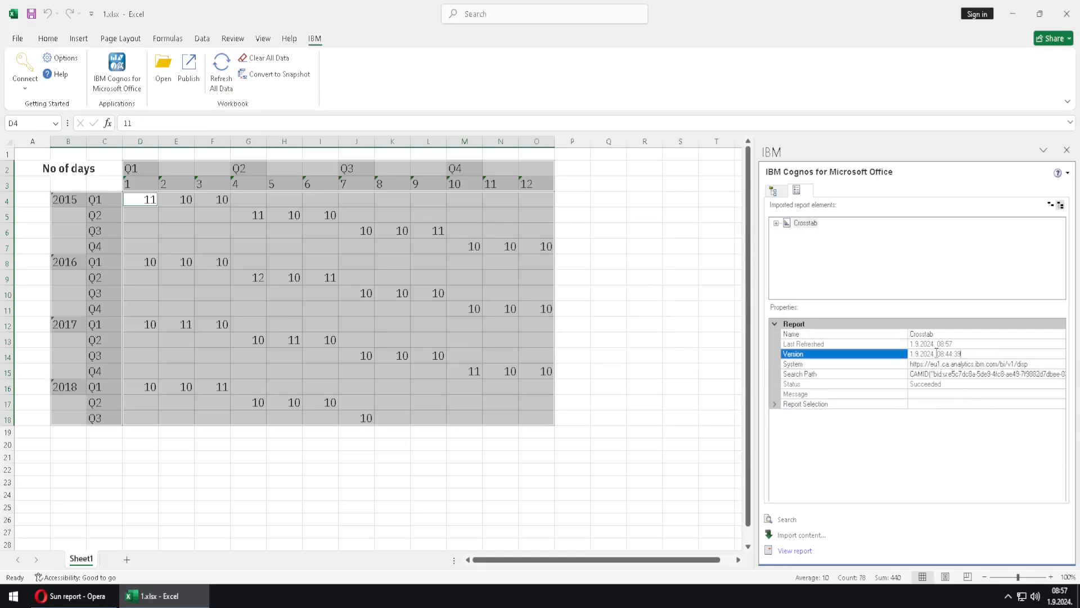
{"action": "left_click", "coordinate": [775, 404]}
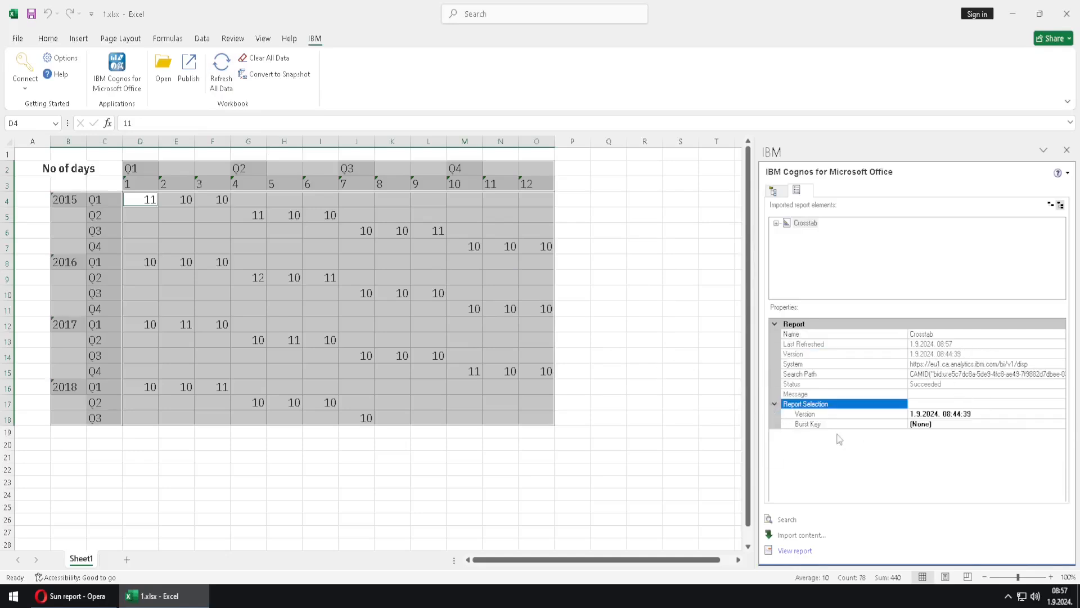
{"action": "left_click", "coordinate": [979, 414]}
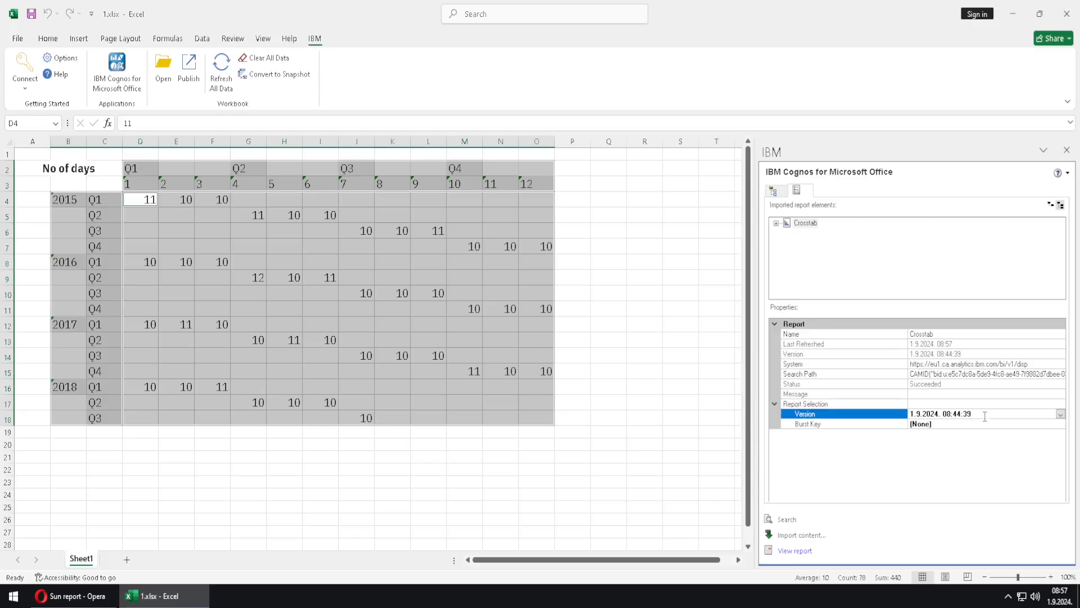
{"action": "left_click", "coordinate": [978, 353]}
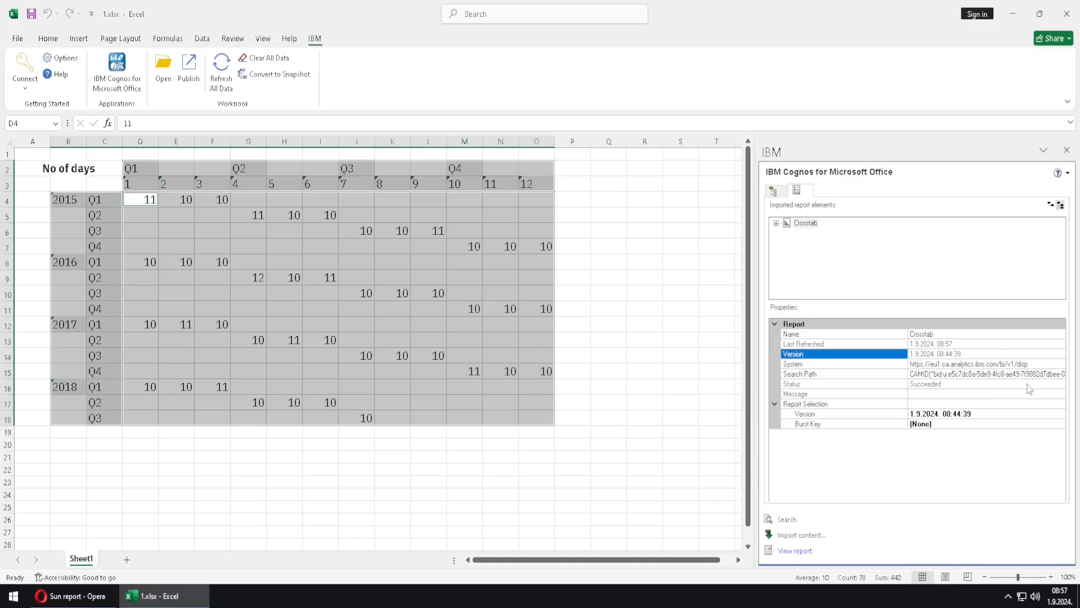
{"action": "left_click", "coordinate": [1046, 363]}
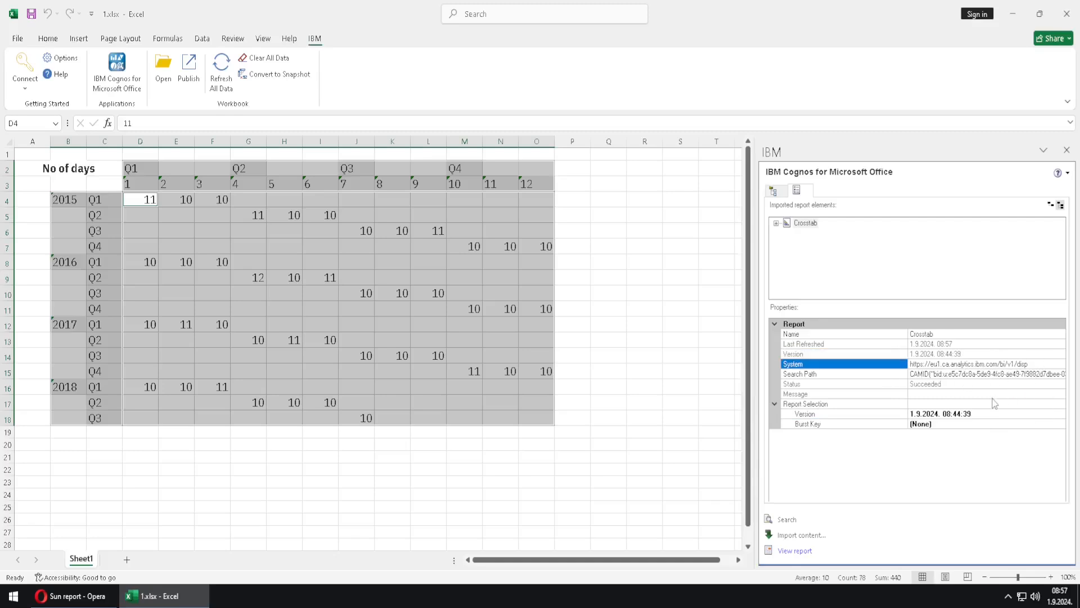
{"action": "left_click", "coordinate": [945, 375]}
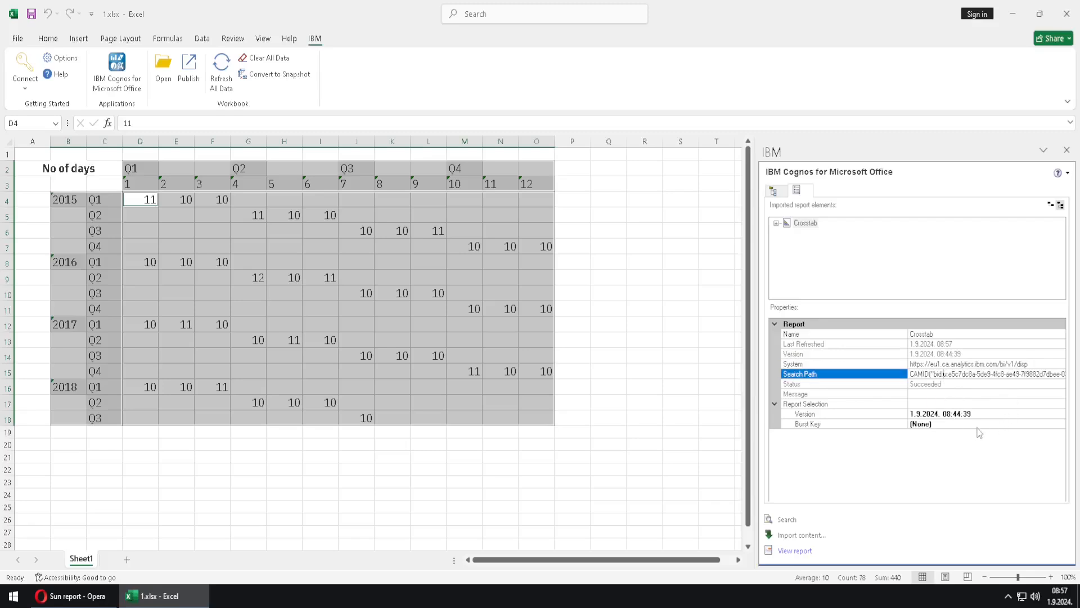
{"action": "key", "text": "ctrl+a"}
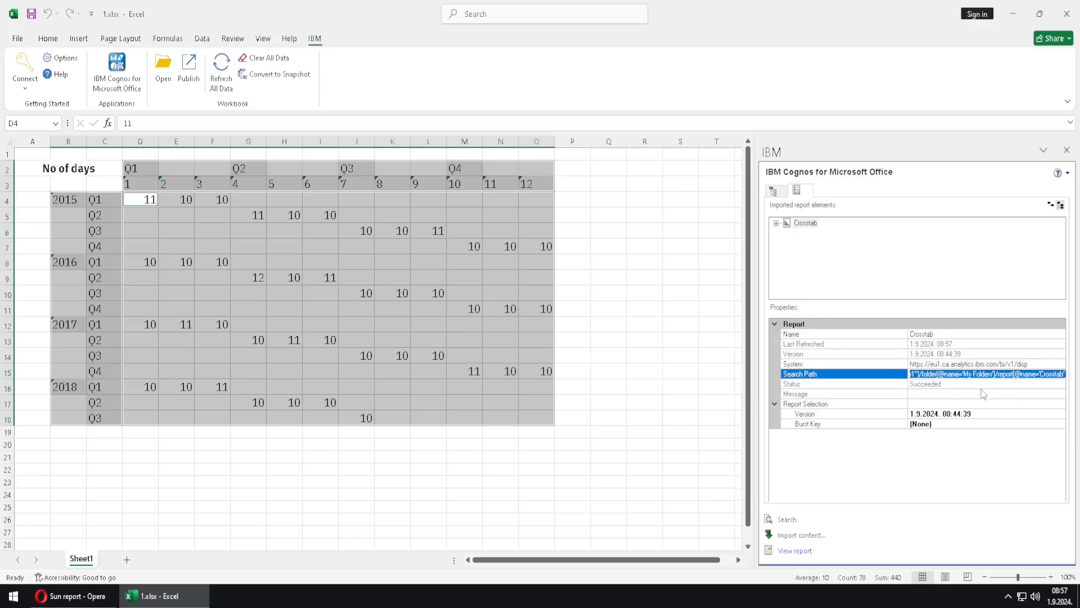
- Copy the Crosstab report's full Search Path value and paste it into cell B21 of Sheet1
{"action": "right_click", "coordinate": [976, 378]}
{"action": "left_click", "coordinate": [978, 414]}
{"action": "left_click", "coordinate": [55, 459]}
{"action": "right_click", "coordinate": [63, 456]}
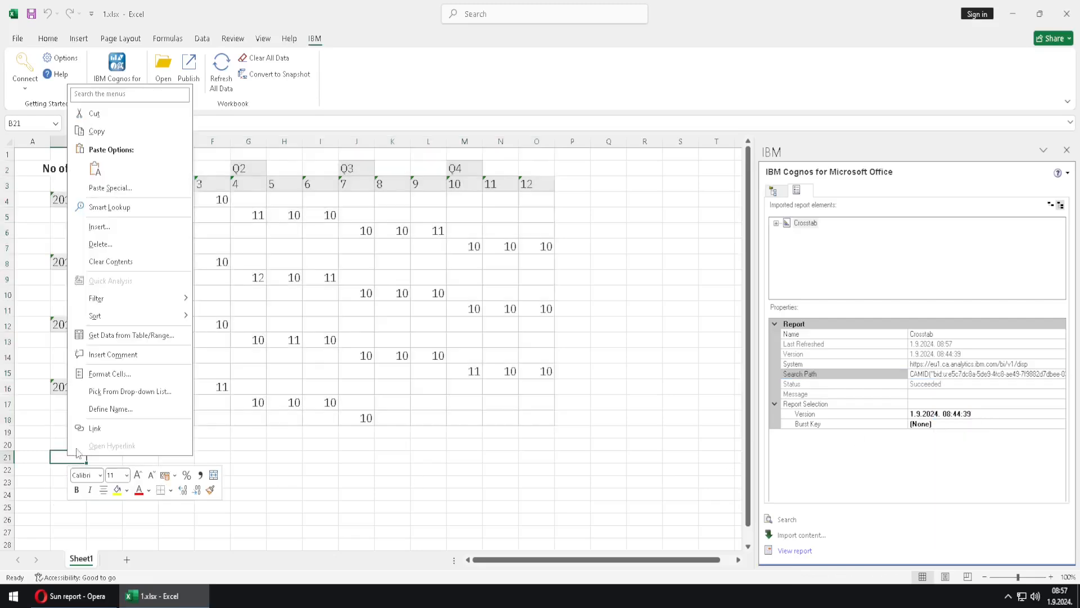
{"action": "left_click", "coordinate": [95, 170]}
{"action": "left_click", "coordinate": [223, 497]}
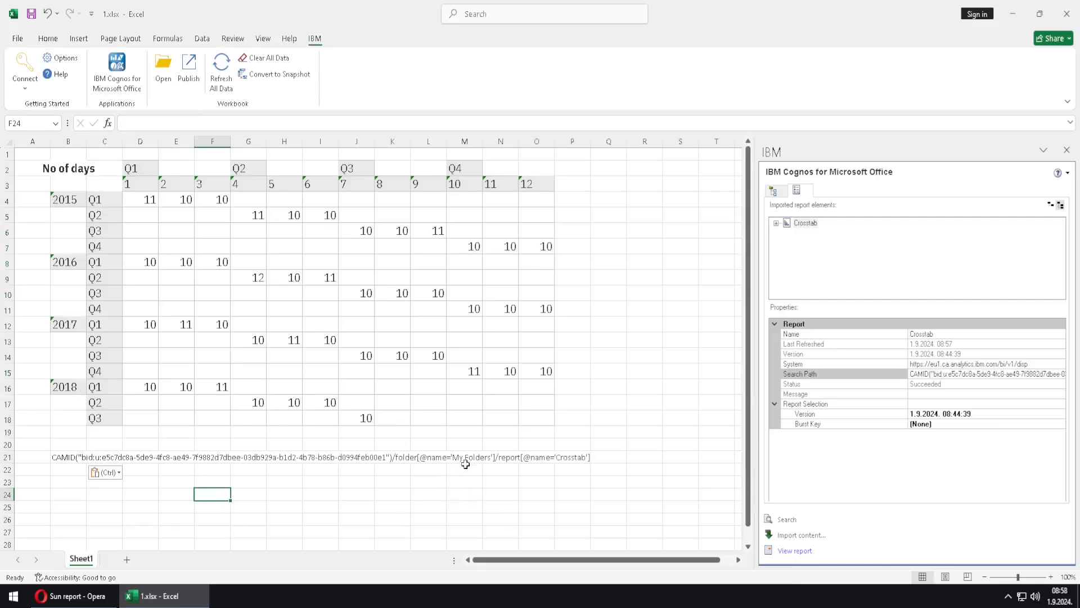
- Highlight the My Folders folder name and the Crosstab report name within the path in cell B21 to read them
{"action": "left_click", "coordinate": [76, 458]}
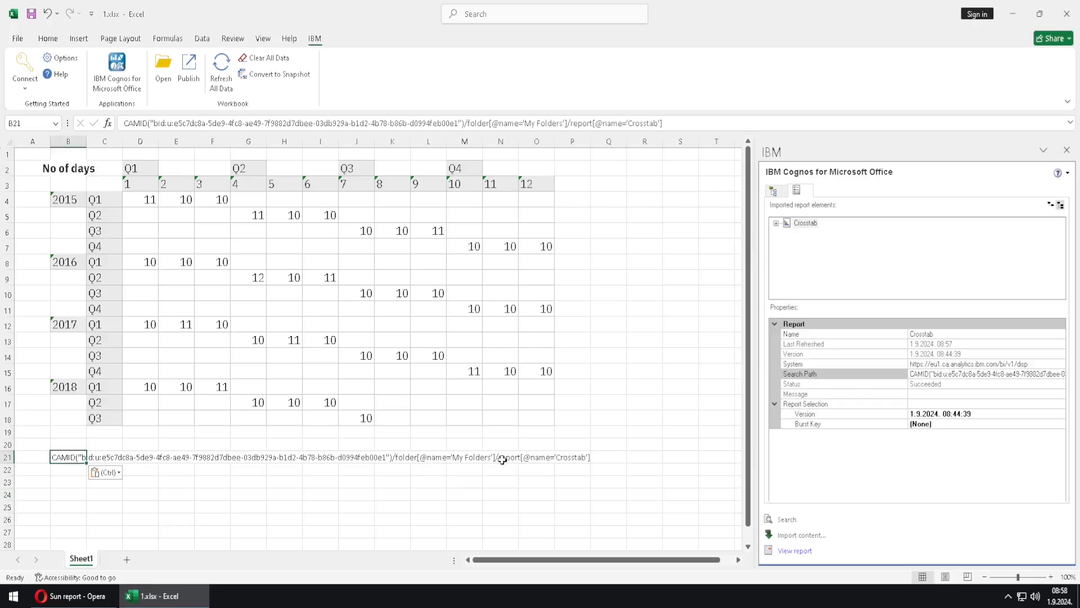
{"action": "left_click_drag", "start_coordinate": [564, 124], "coordinate": [525, 123]}
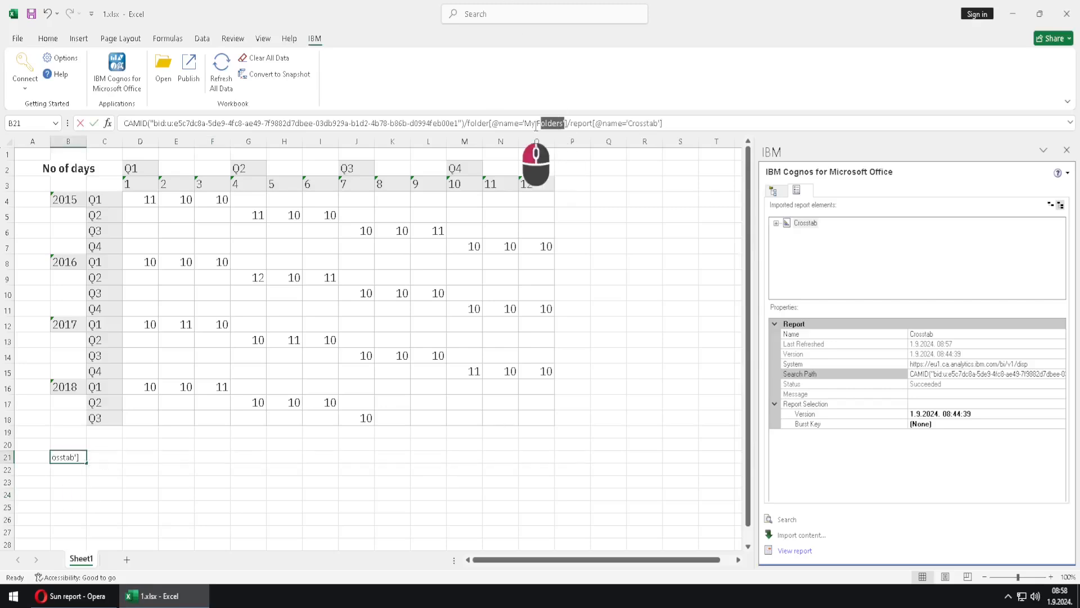
{"action": "left_click_drag", "start_coordinate": [662, 123], "coordinate": [629, 123]}
{"action": "left_click", "coordinate": [651, 480]}
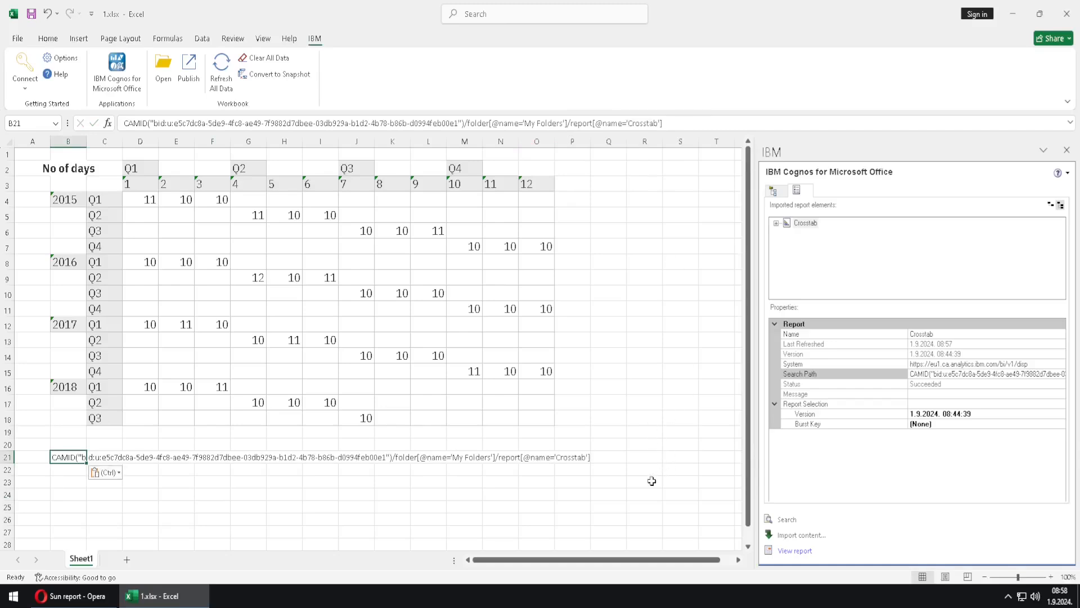
- Inspect the Crosstab report's Status, Message and Burst Key properties
{"action": "left_click", "coordinate": [954, 384]}
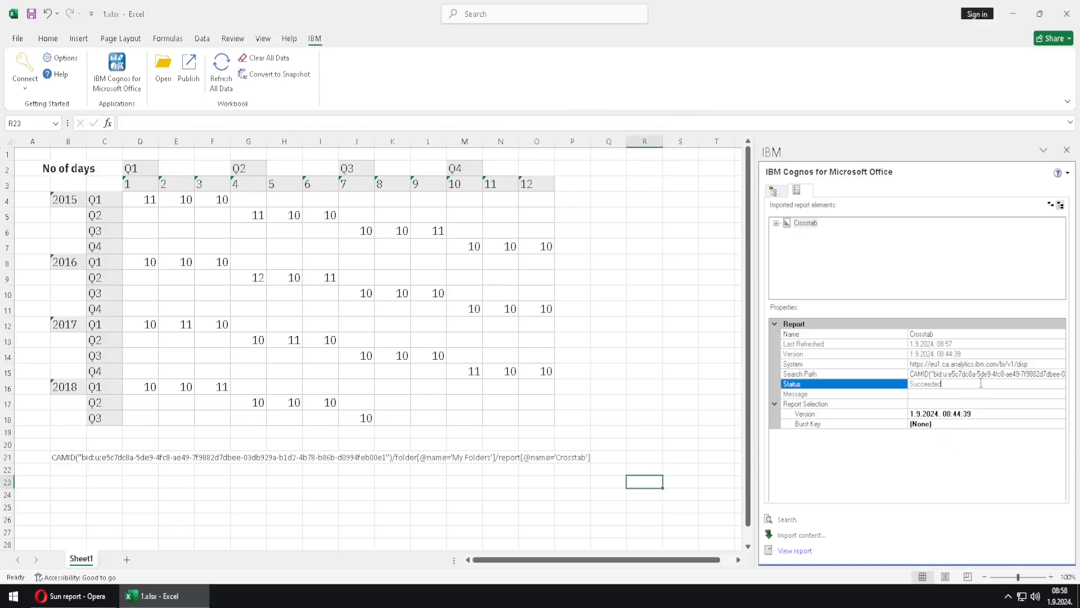
{"action": "left_click", "coordinate": [947, 393]}
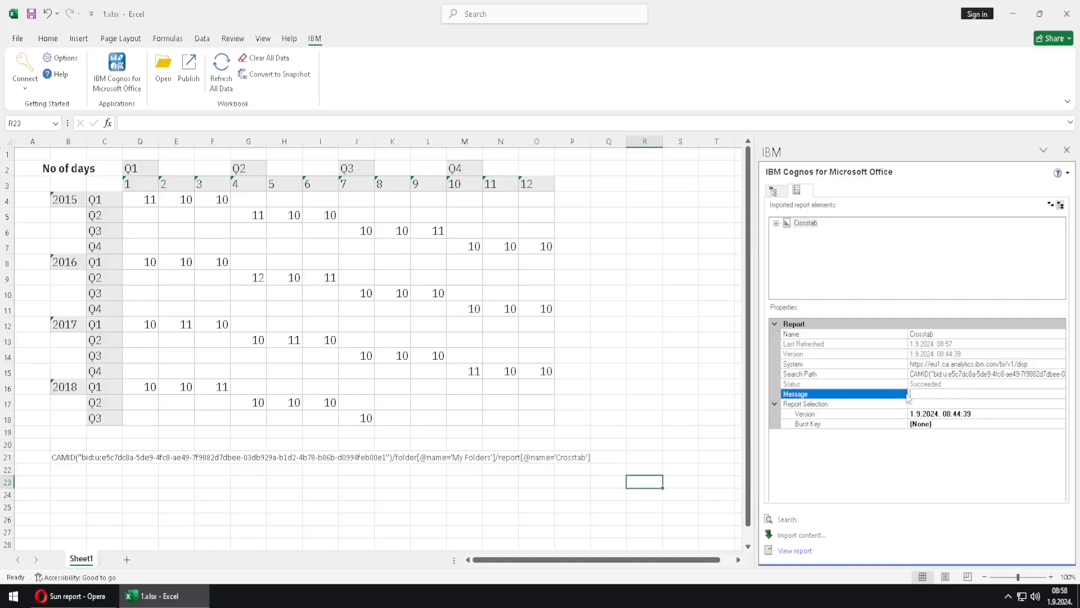
{"action": "left_click", "coordinate": [946, 383]}
{"action": "left_click", "coordinate": [935, 394]}
{"action": "left_click", "coordinate": [955, 427]}
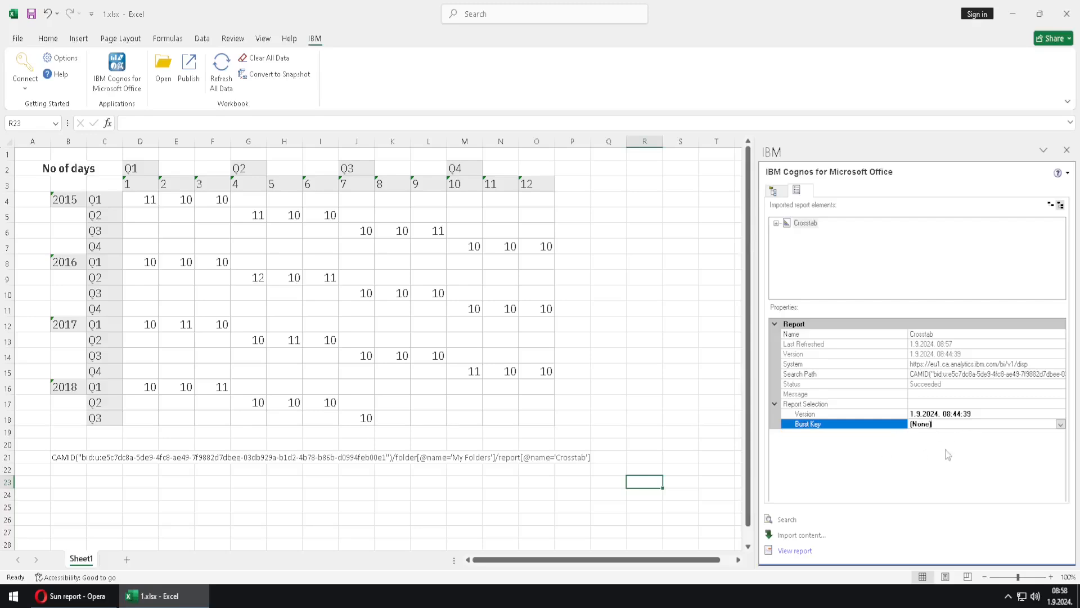
- Expand the imported Crosstab report through Page1 and Body, and inspect the Location property of the Crosstab_Crosstab1_Crosstab1 element
{"action": "left_click", "coordinate": [776, 223]}
{"action": "left_click", "coordinate": [786, 233]}
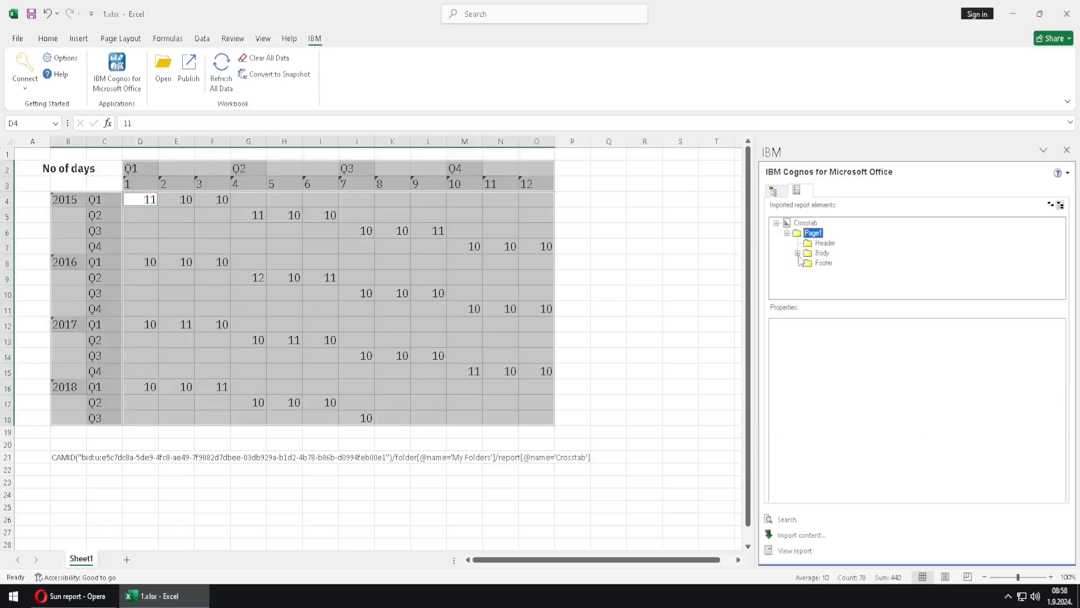
{"action": "double_click", "coordinate": [820, 253]}
{"action": "left_click", "coordinate": [868, 263]}
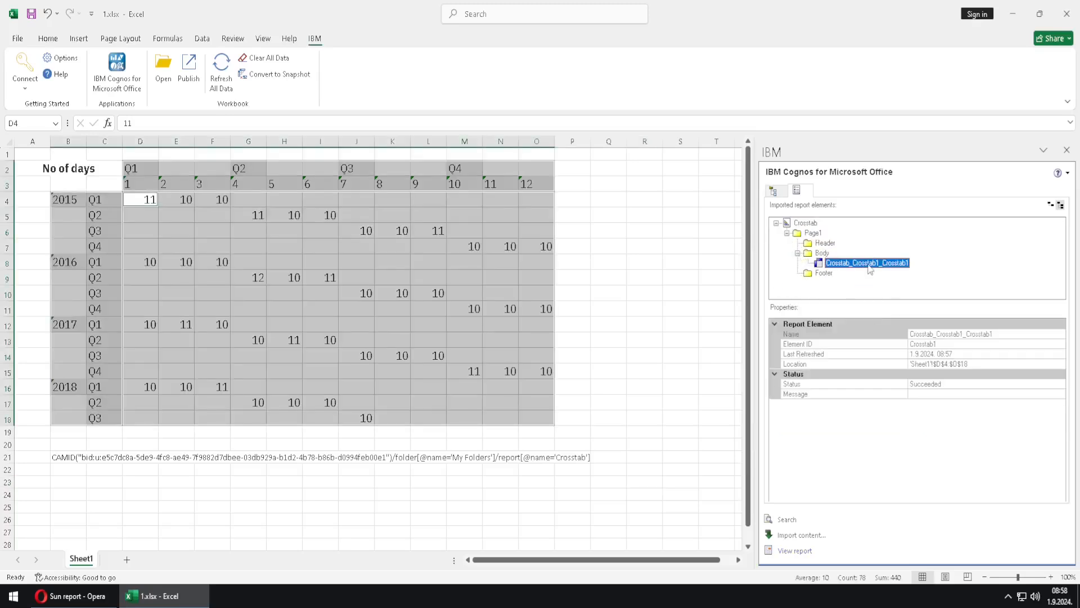
{"action": "left_click", "coordinate": [972, 364]}
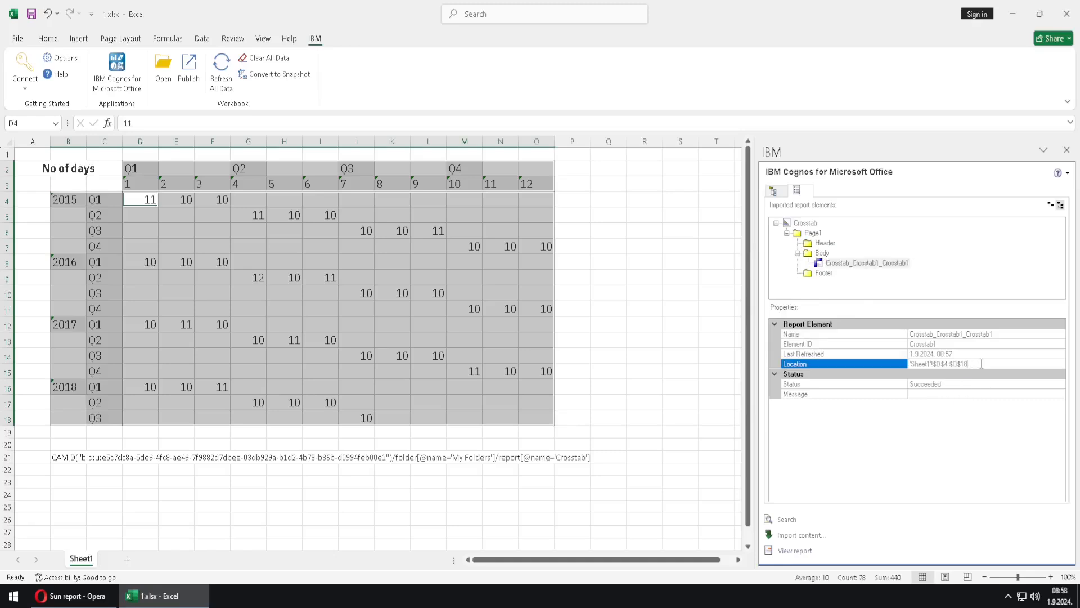
{"action": "left_click", "coordinate": [980, 363]}
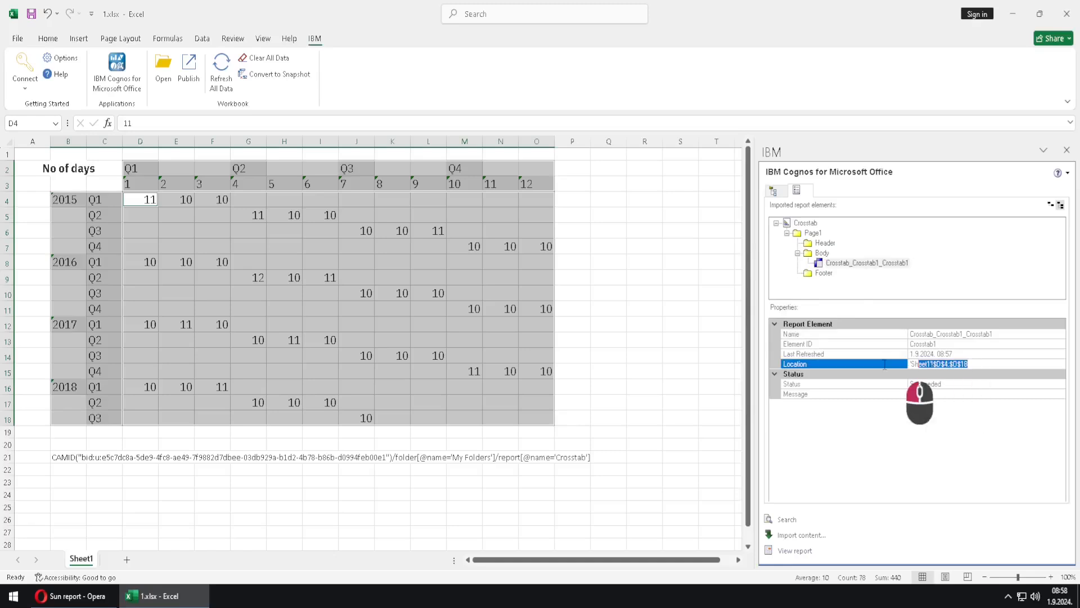
{"action": "left_click", "coordinate": [985, 366]}
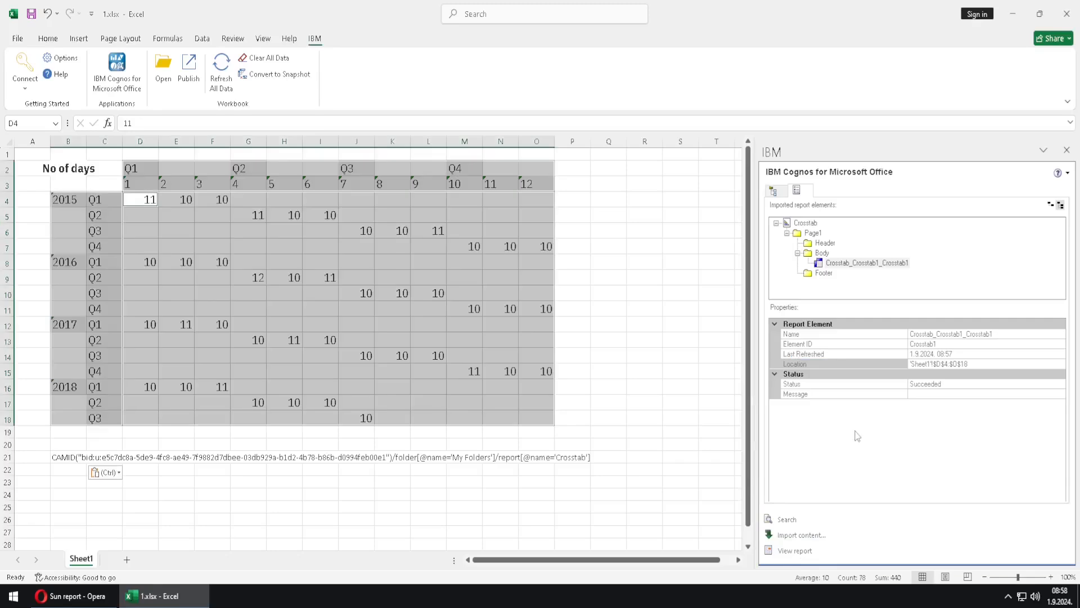
- Search My Folders in the BI content for names containing "cross" and select the Crosstab report in the results
{"action": "left_click", "coordinate": [776, 192]}
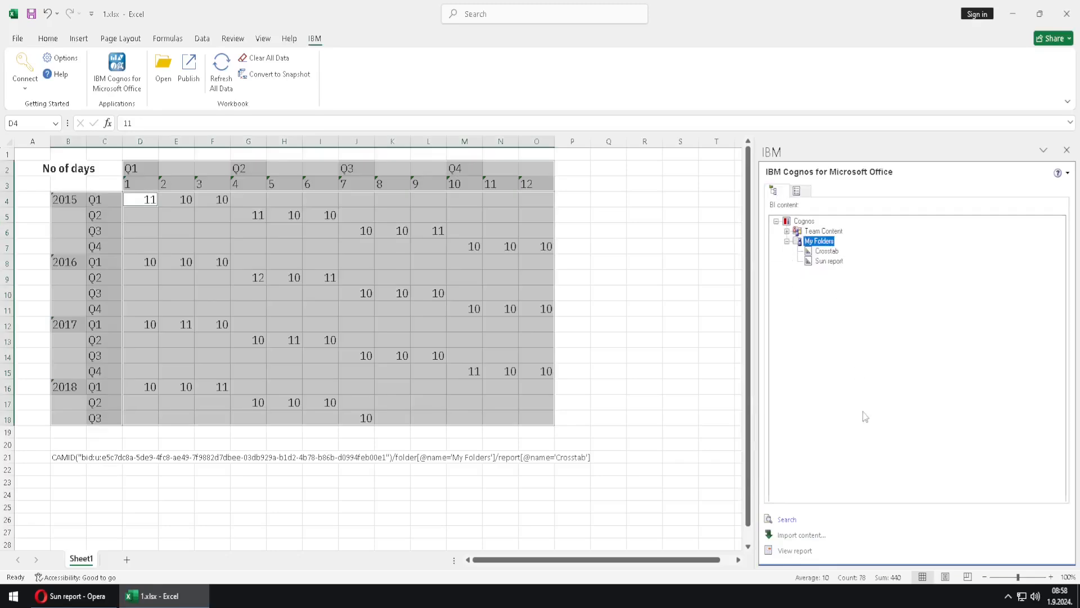
{"action": "left_click", "coordinate": [787, 520]}
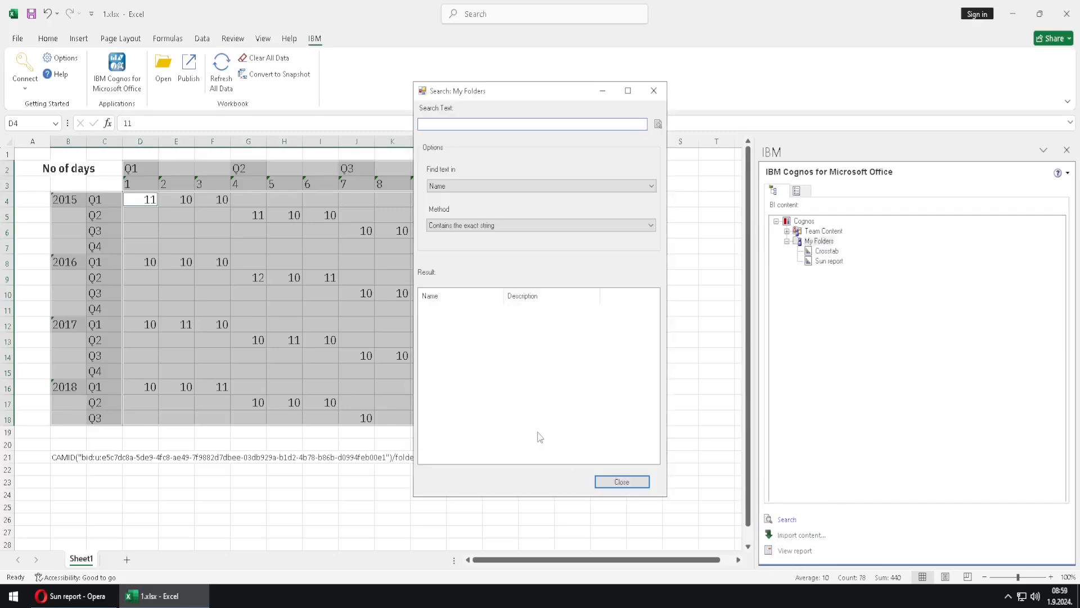
{"action": "left_click_drag", "start_coordinate": [557, 97], "coordinate": [516, 126]}
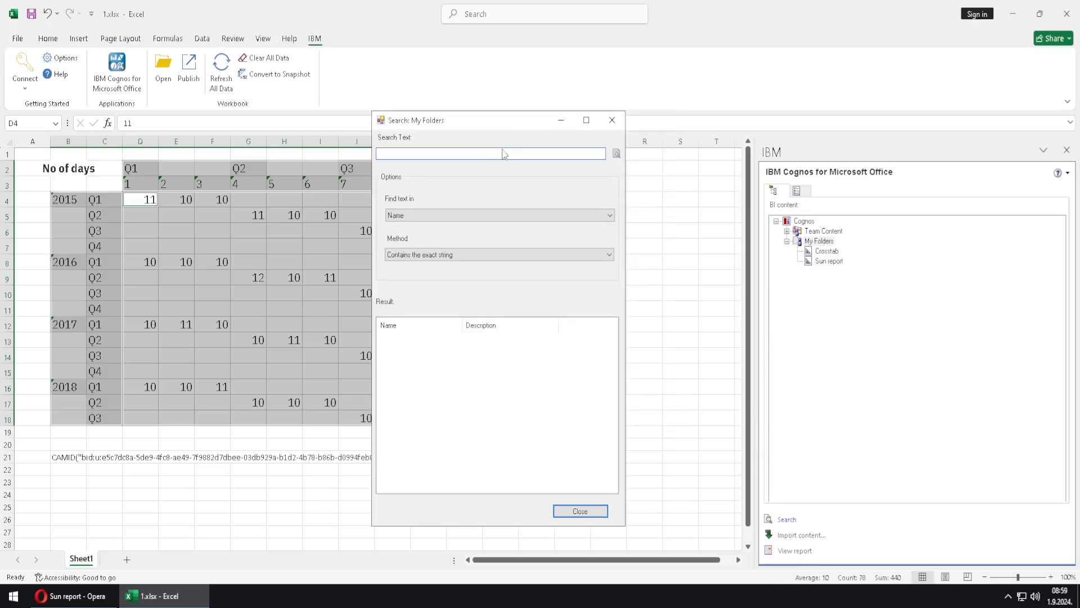
{"action": "left_click", "coordinate": [397, 154]}
{"action": "left_click", "coordinate": [616, 154]}
{"action": "left_click", "coordinate": [402, 338]}
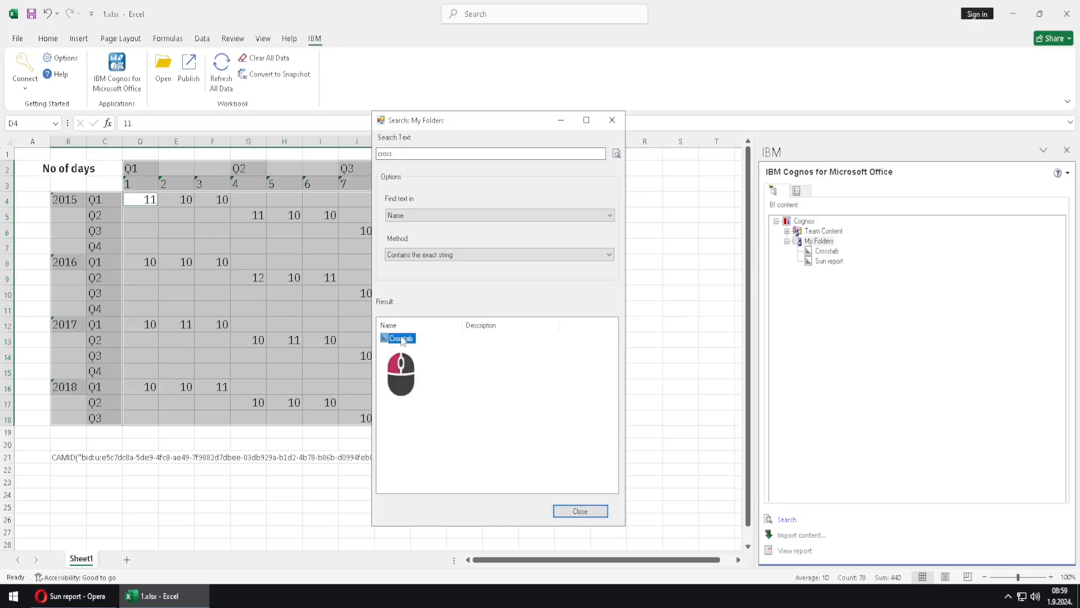
- Review the available "Find text in" and "Method" choices of the My Folders search without changing them
{"action": "left_click", "coordinate": [607, 222]}
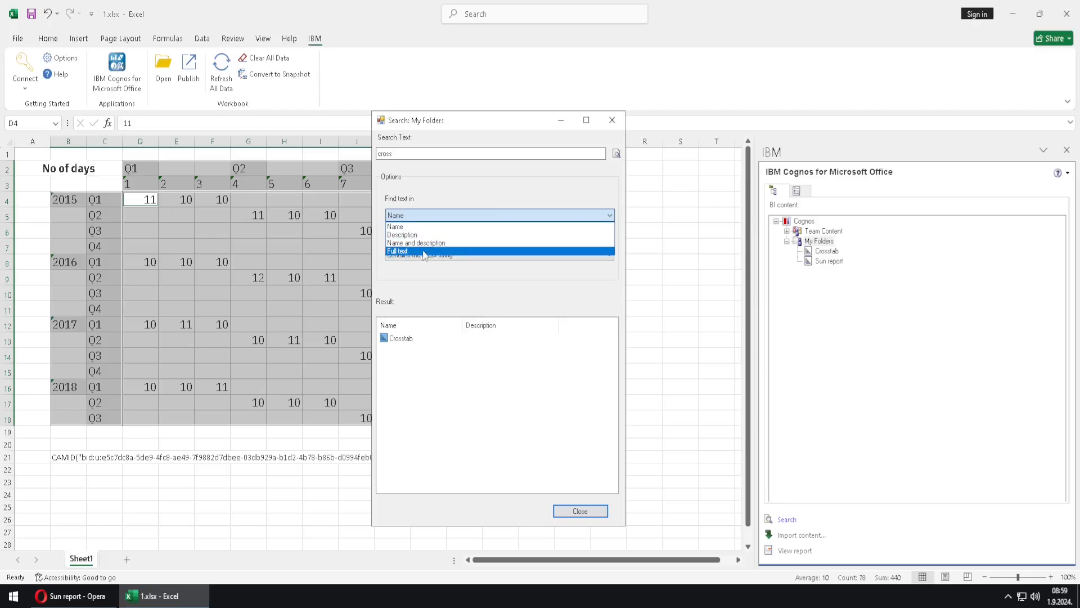
{"action": "left_click", "coordinate": [466, 194]}
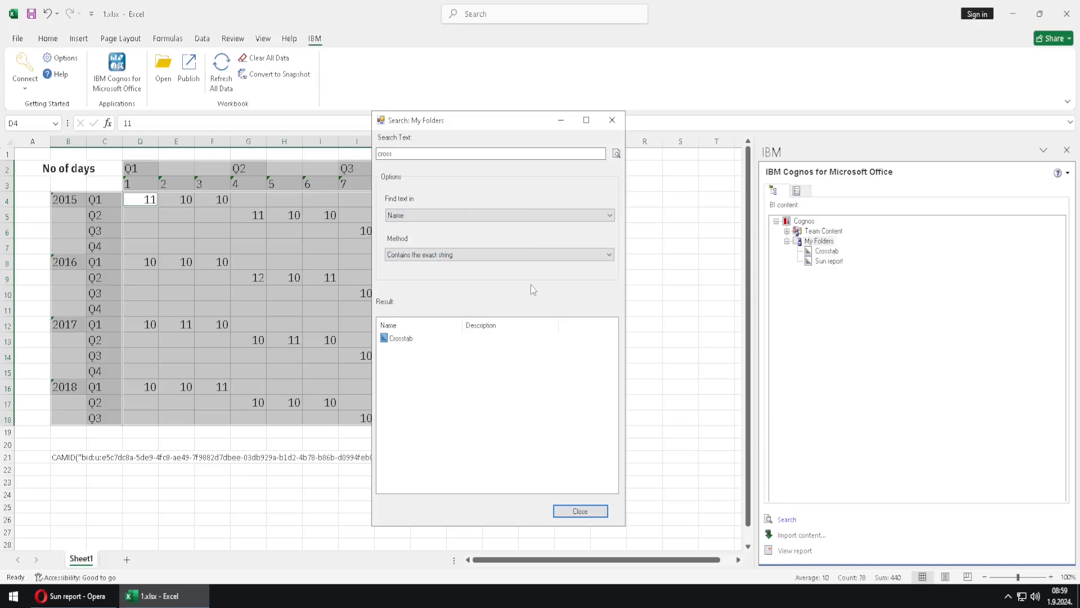
{"action": "left_click", "coordinate": [531, 254]}
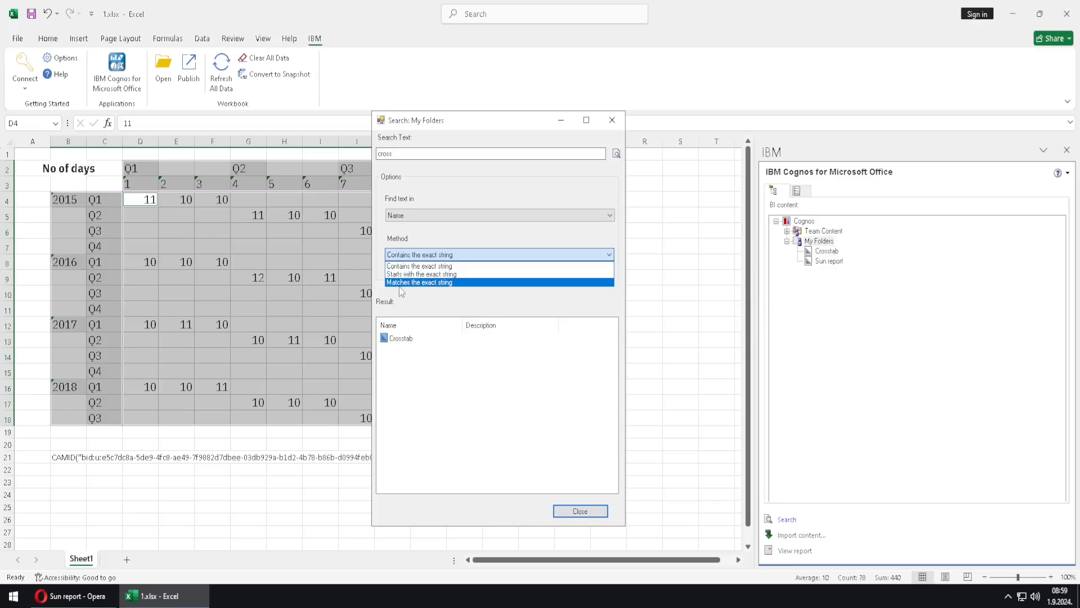
{"action": "left_click", "coordinate": [513, 299]}
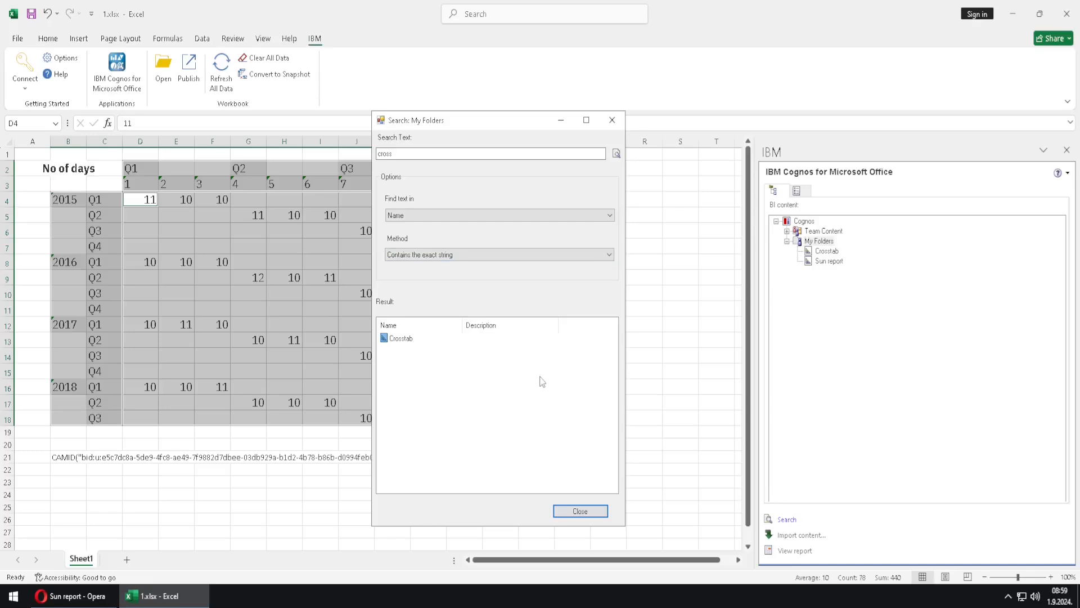